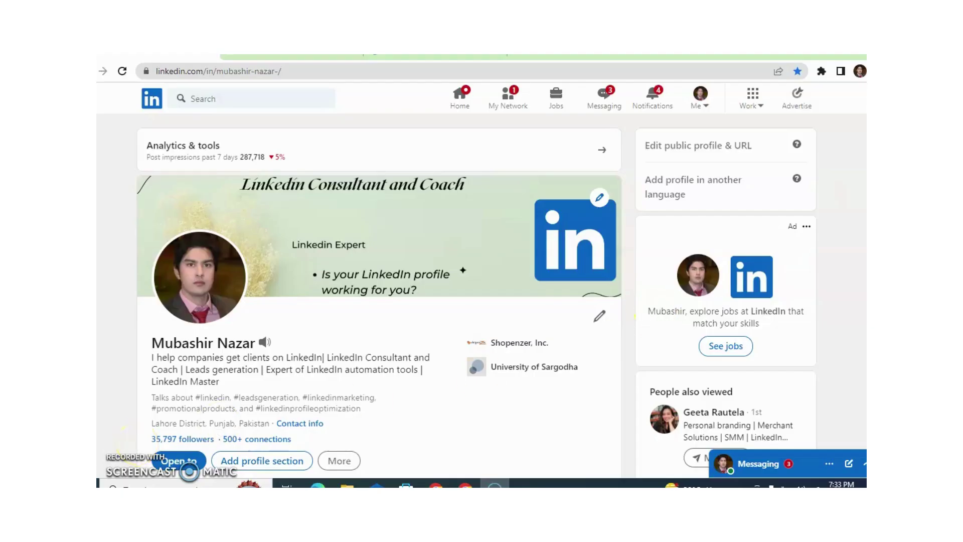
# Scroll down the LinkedIn profile, then move on to the buzz.ai/pricing plan comparison table.
pyautogui.scroll(-2, 634, 316)
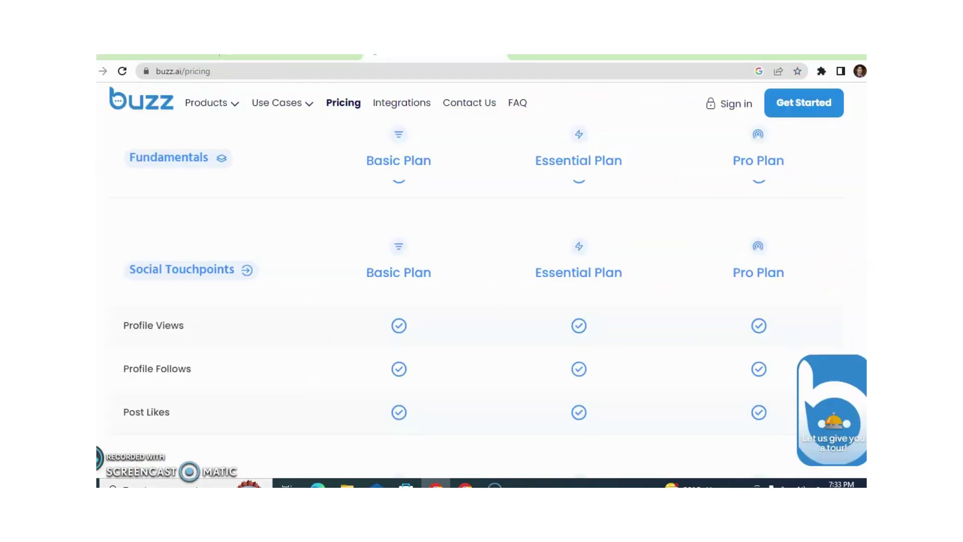
pyautogui.scroll(20, 482, 281)
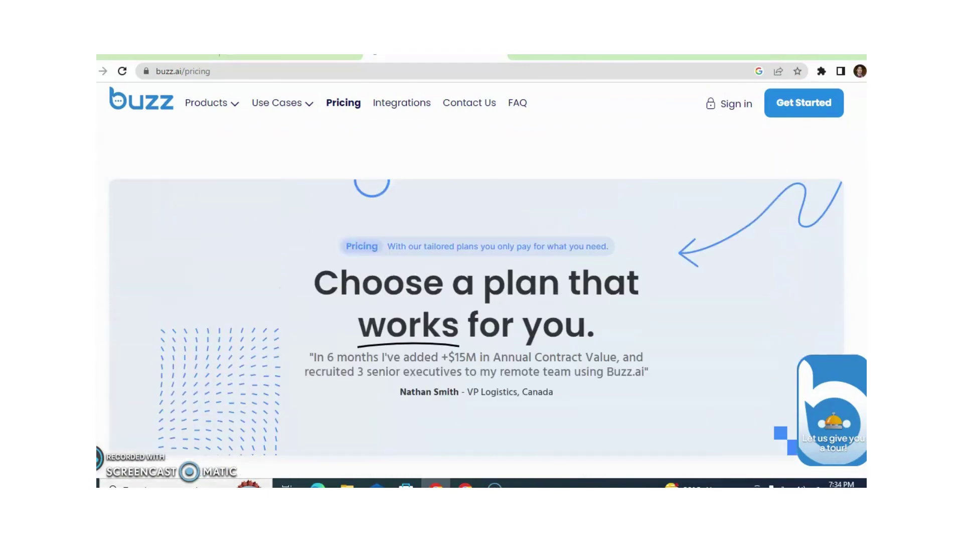
pyautogui.hotkey('alt', 'p')
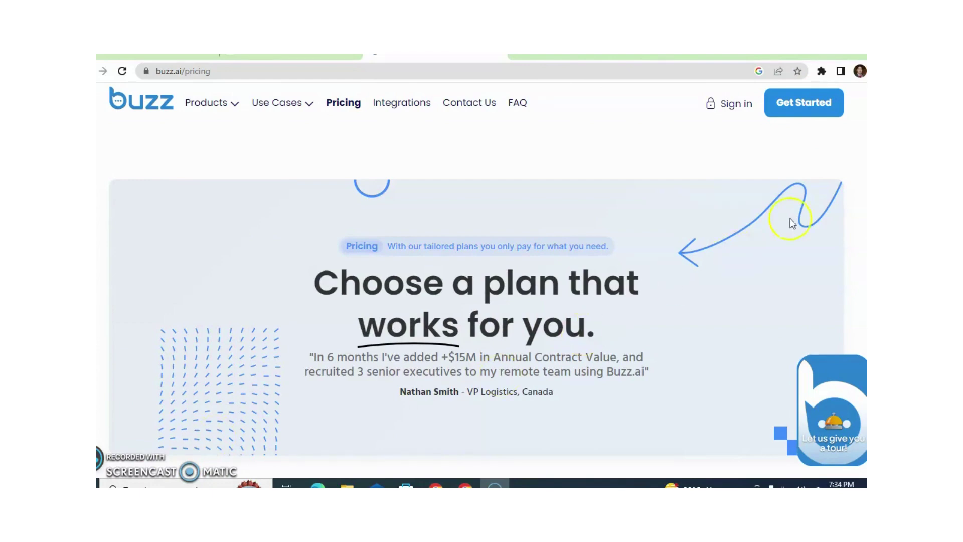
pyautogui.scroll(-10, 480, 301)
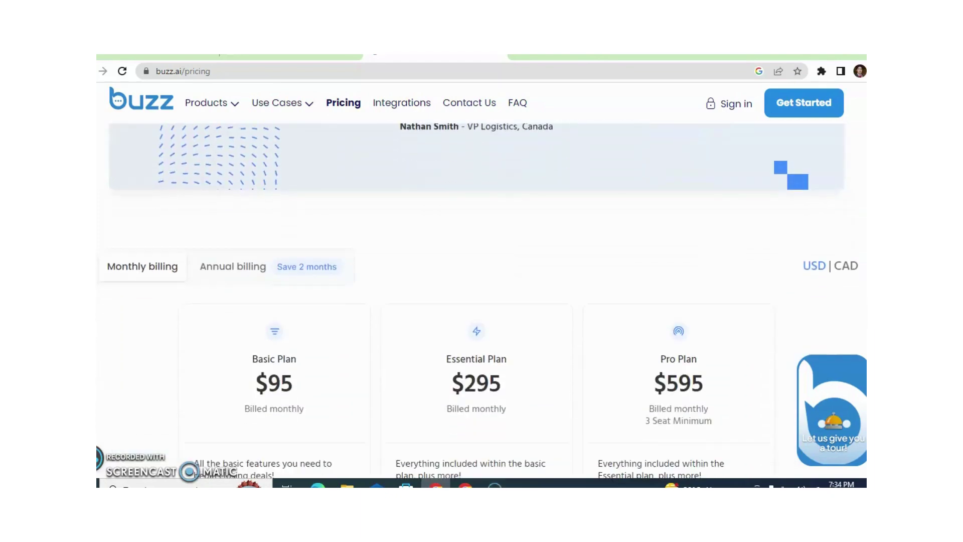
pyautogui.scroll(1, 476, 301)
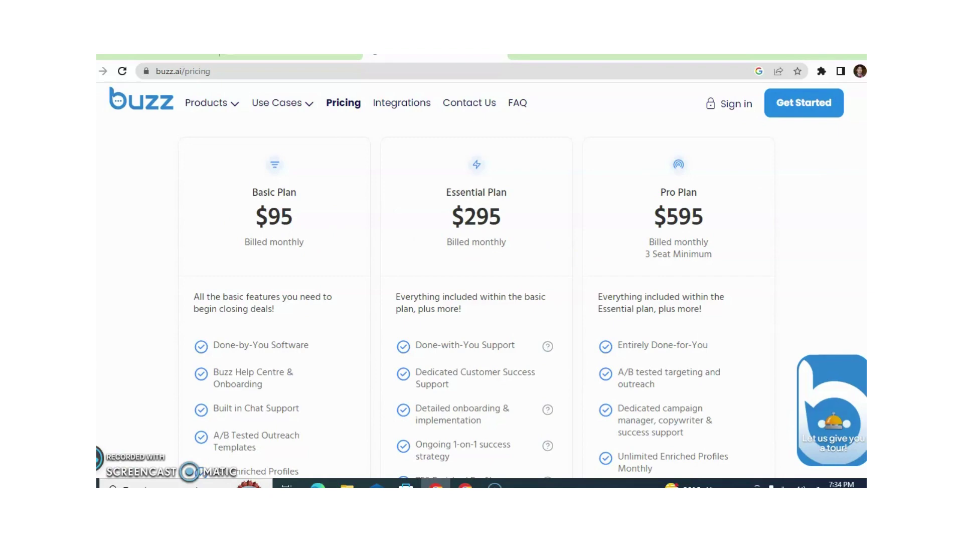
pyautogui.scroll(-5, 481, 301)
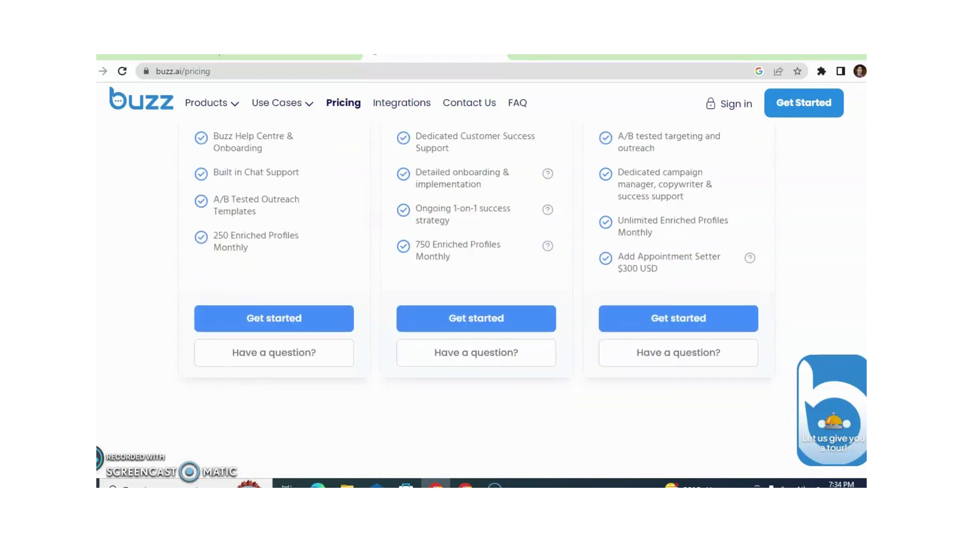
pyautogui.scroll(-15, 482, 301)
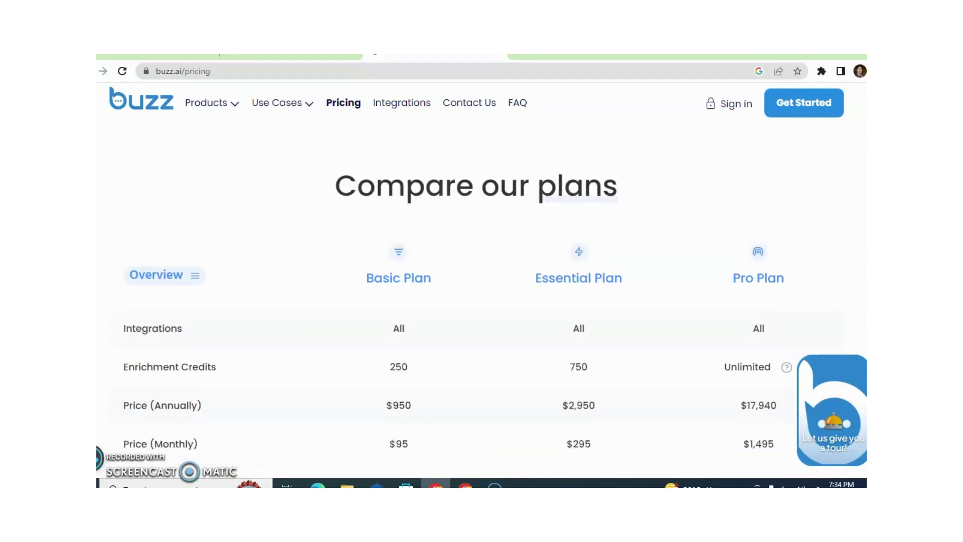
pyautogui.scroll(-2, 482, 300)
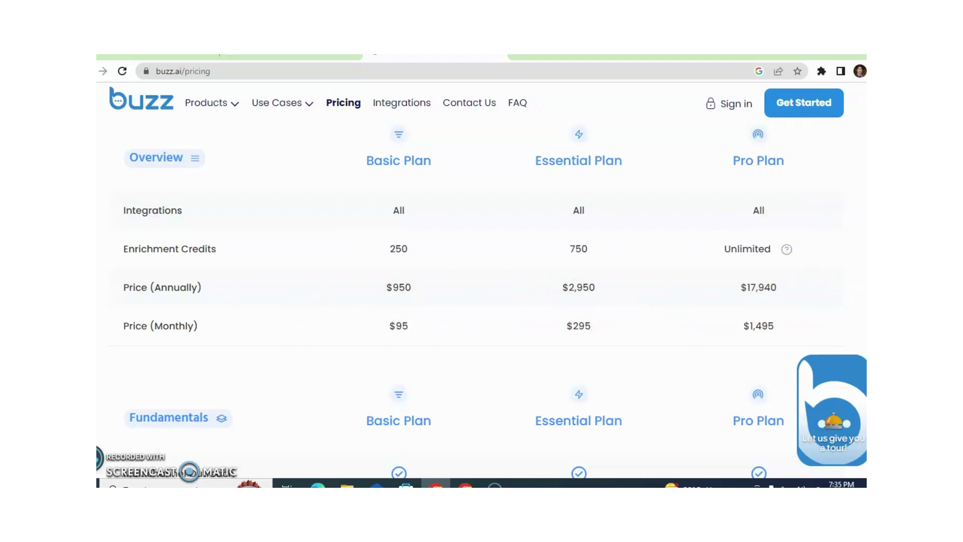
pyautogui.scroll(-10, 481, 301)
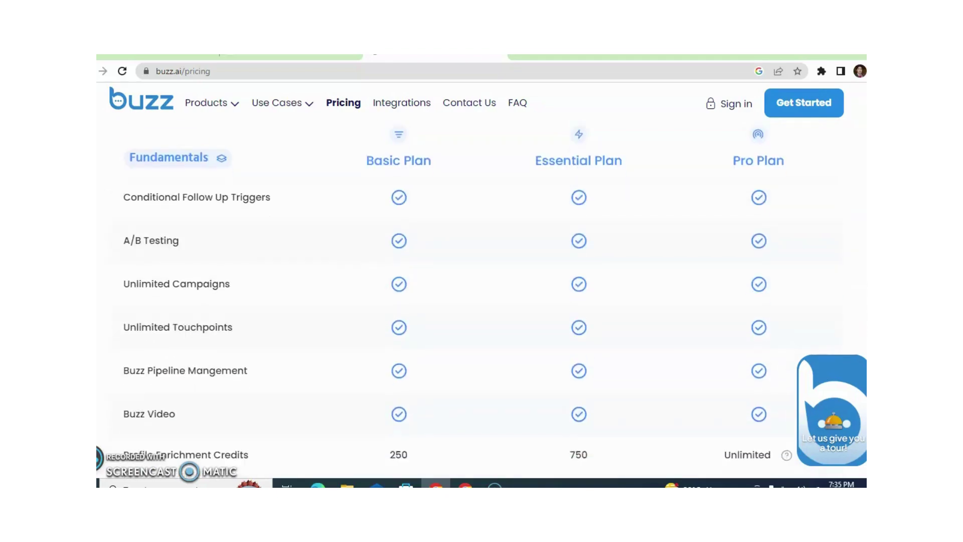
pyautogui.scroll(-5, 481, 301)
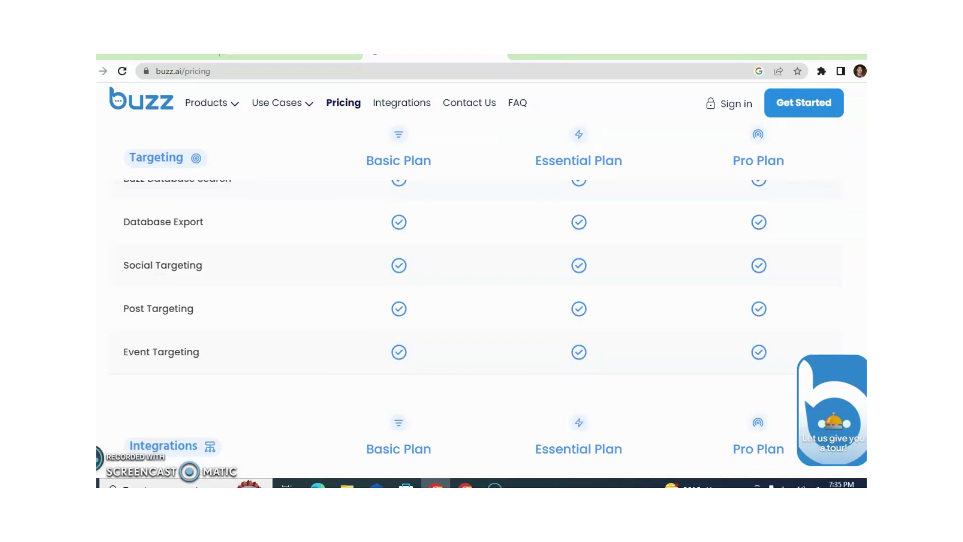
pyautogui.scroll(-10, 482, 301)
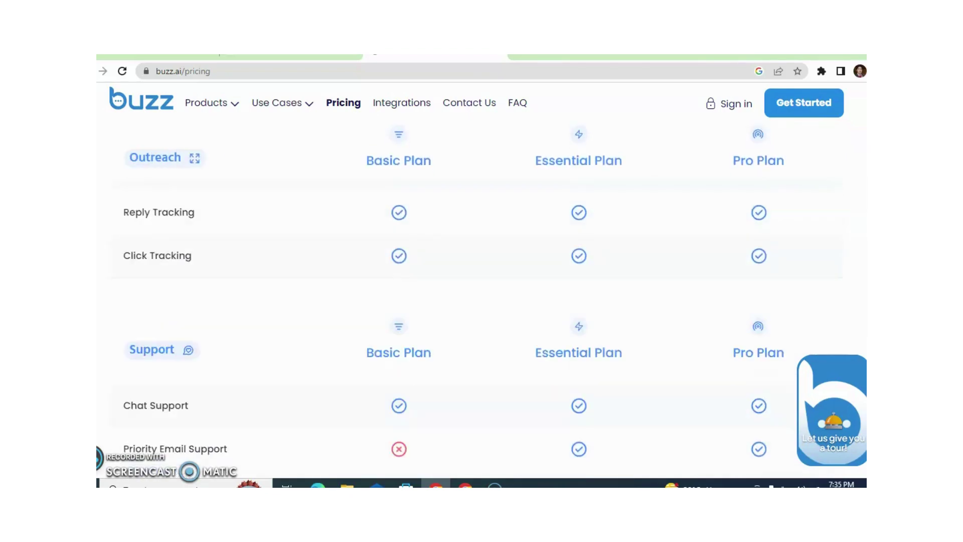
pyautogui.scroll(-5, 481, 301)
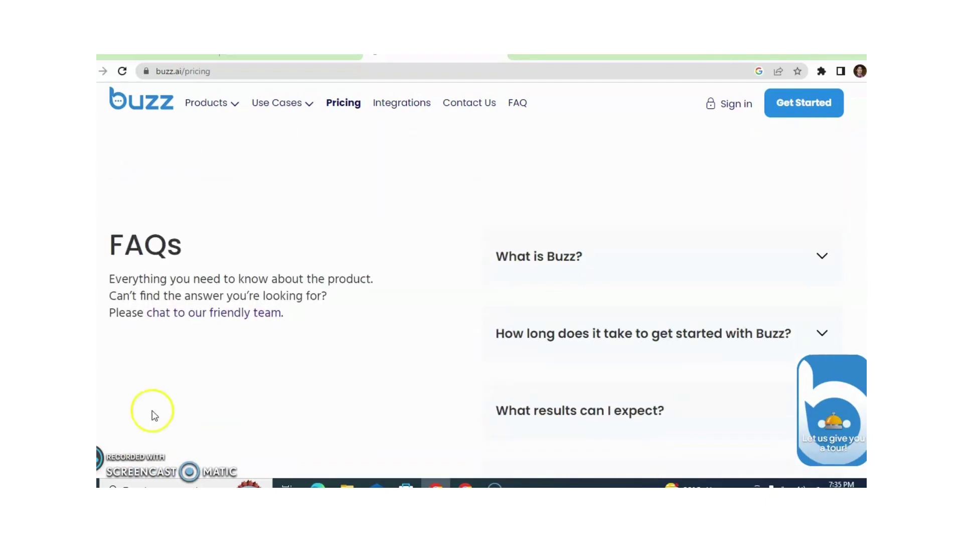
# Scroll through the pricing FAQs, then switch to the dash.buzz.ai My Campaigns window.
pyautogui.scroll(-1, 481, 301)
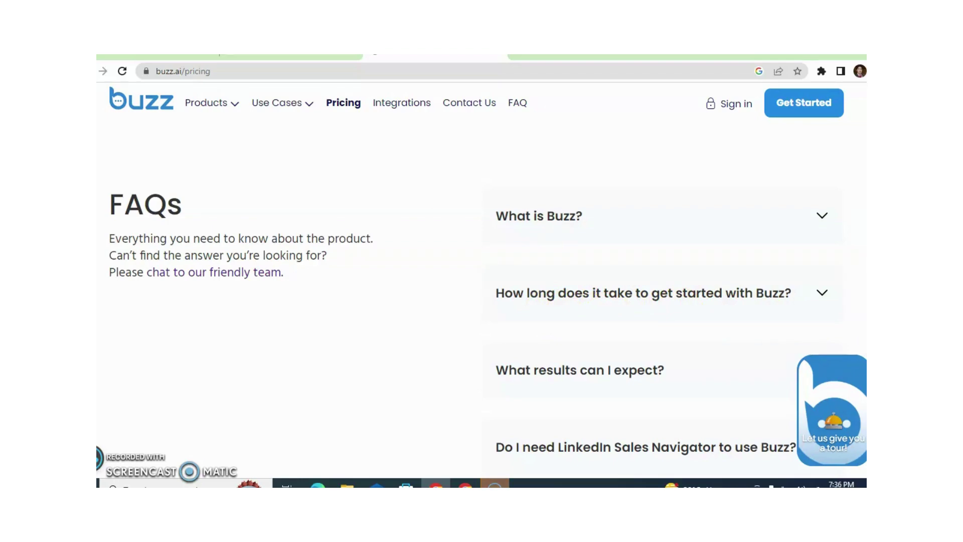
pyautogui.scroll(-5, 482, 281)
pyautogui.scroll(-4, 482, 281)
pyautogui.scroll(4, 481, 281)
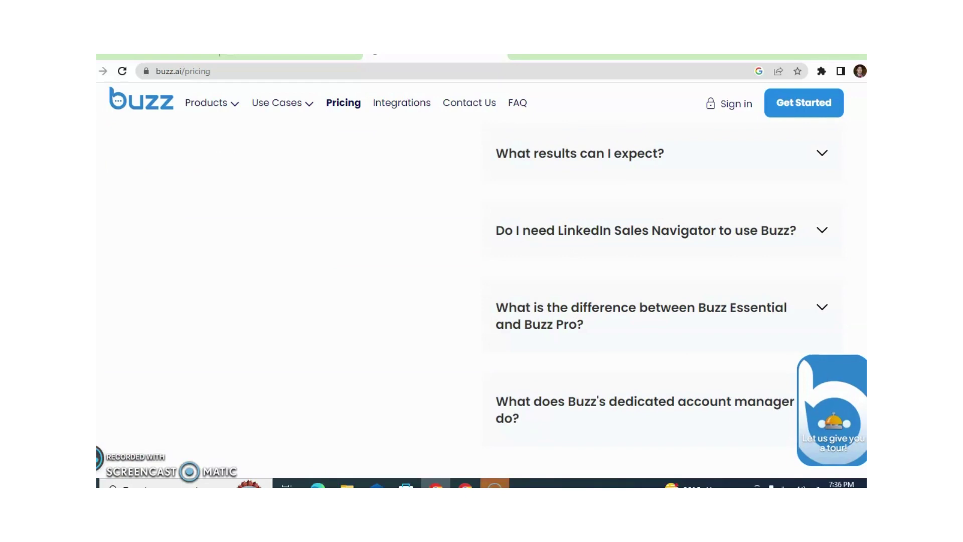
pyautogui.hotkey('alt', 'Tab')
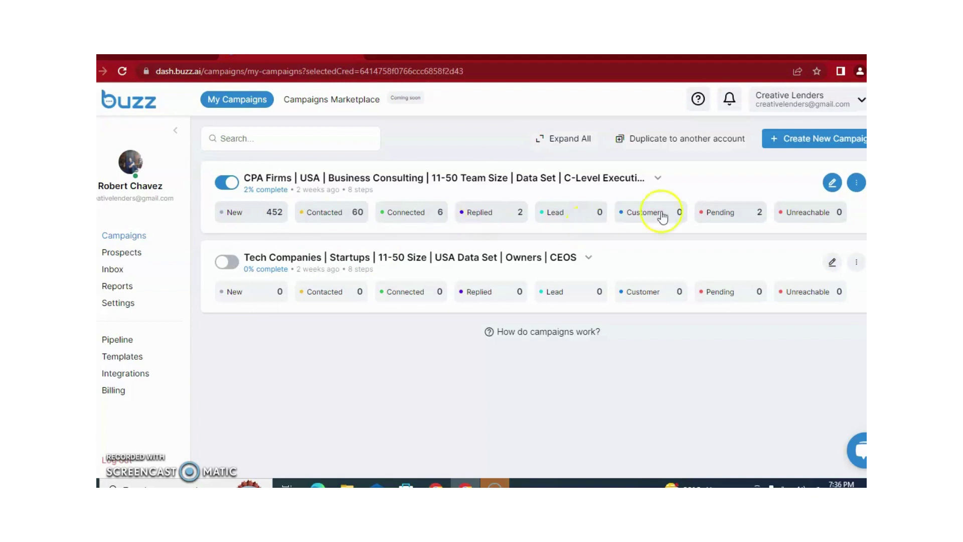
# Expand the CPA Firms campaign's stats, then open its edit page with Social Media + Email outreach.
pyautogui.click(657, 178)
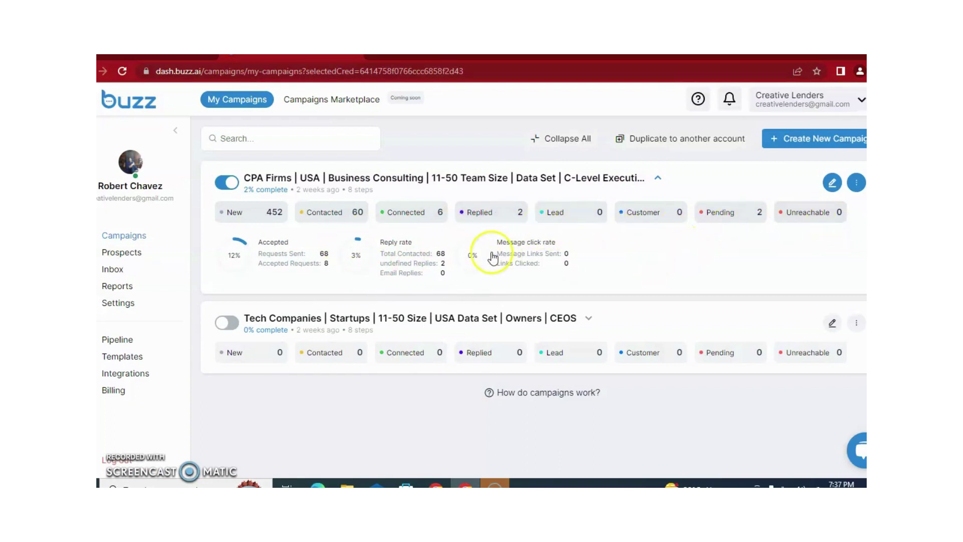
pyautogui.click(856, 185)
pyautogui.click(827, 231)
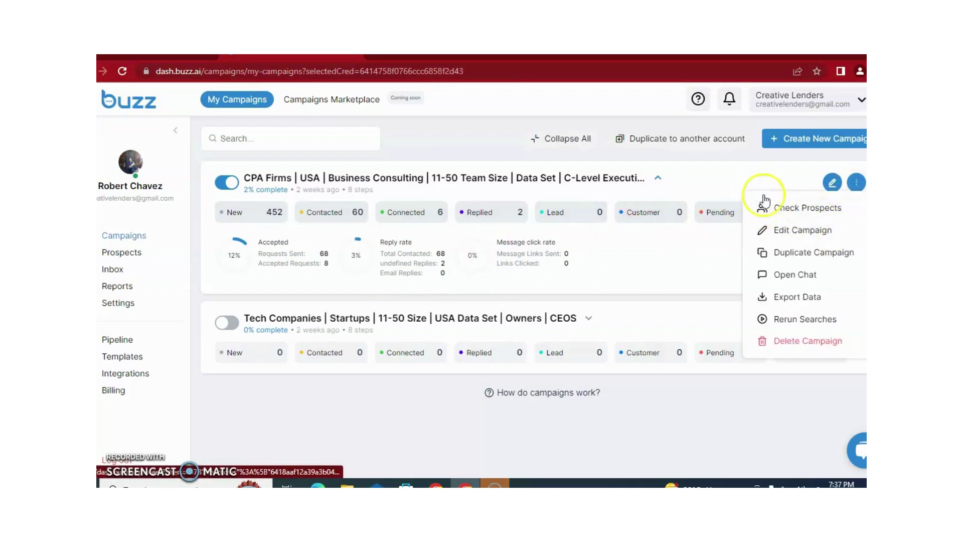
pyautogui.click(812, 184)
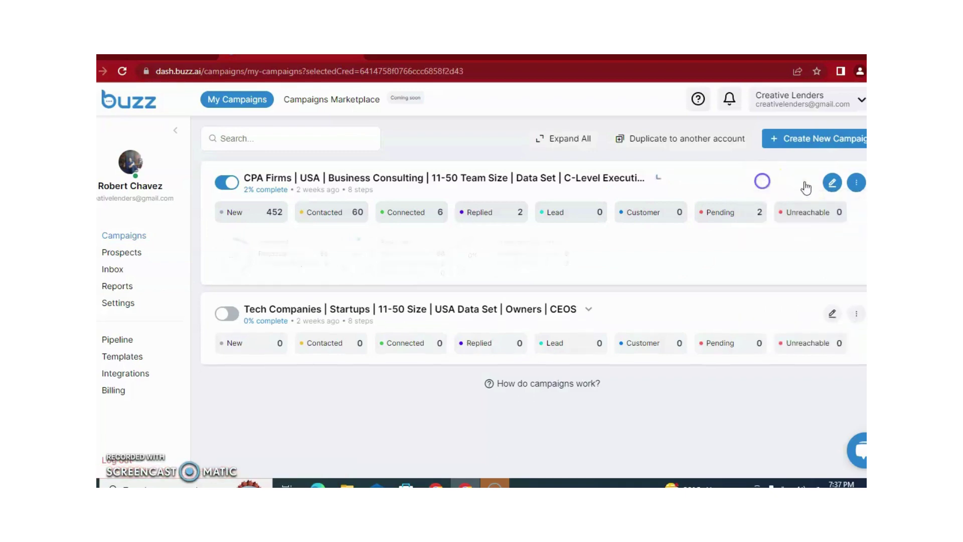
pyautogui.click(828, 184)
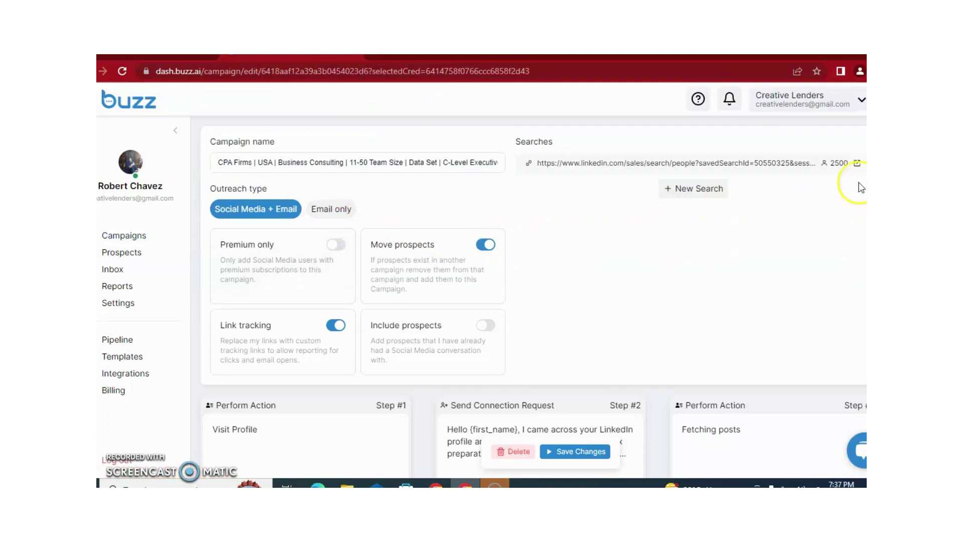
# Review the CPA Firms campaign's steps #1–#8, then return to the My Campaigns list.
pyautogui.scroll(-4, 478, 300)
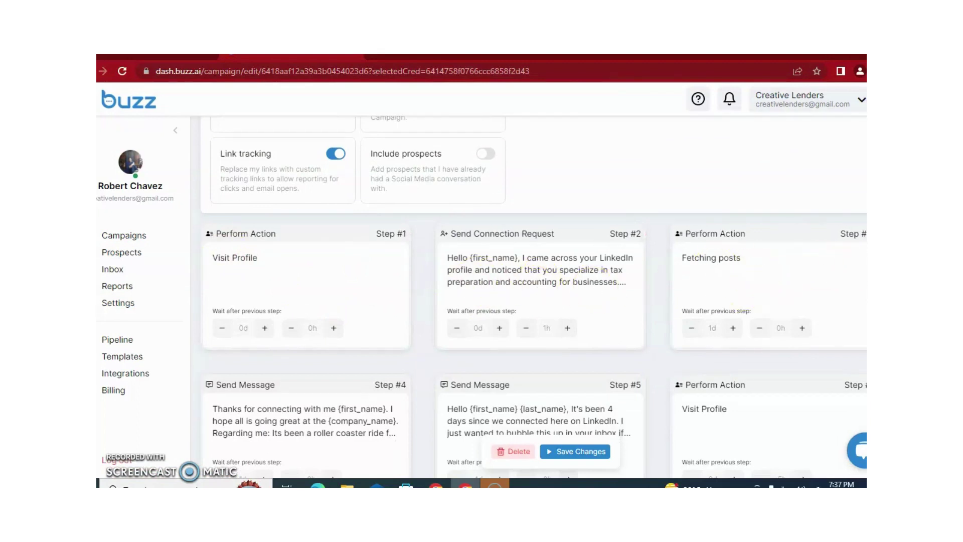
pyautogui.scroll(-1, 727, 241)
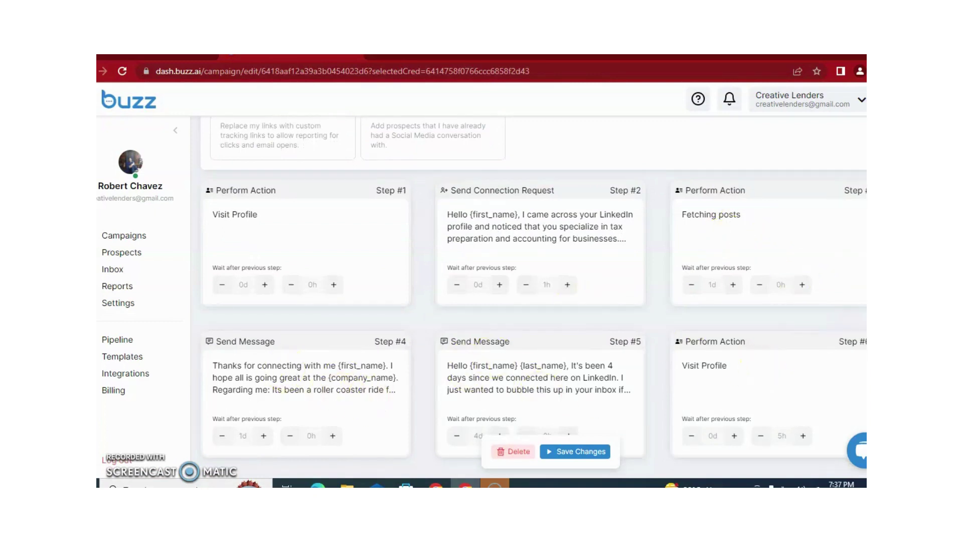
pyautogui.scroll(-3, 533, 297)
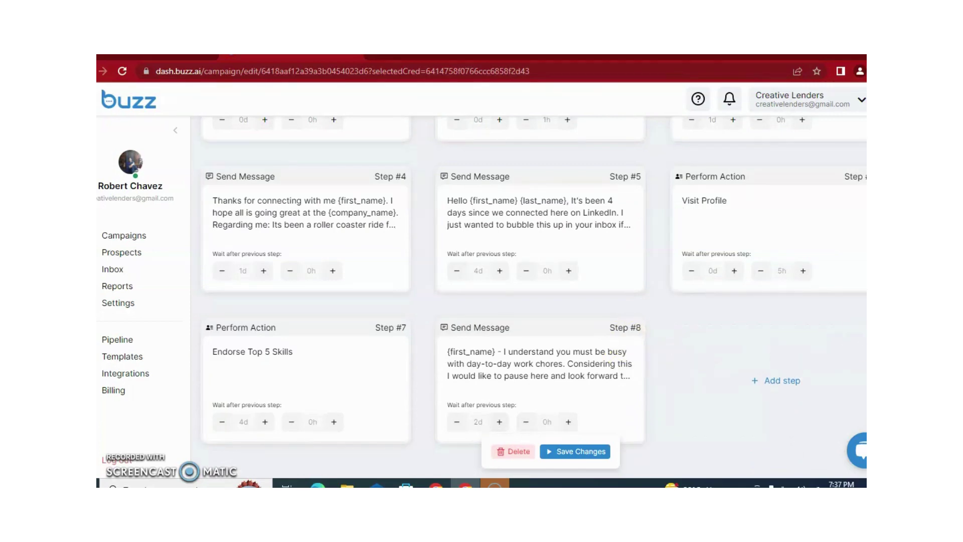
pyautogui.scroll(7, 533, 297)
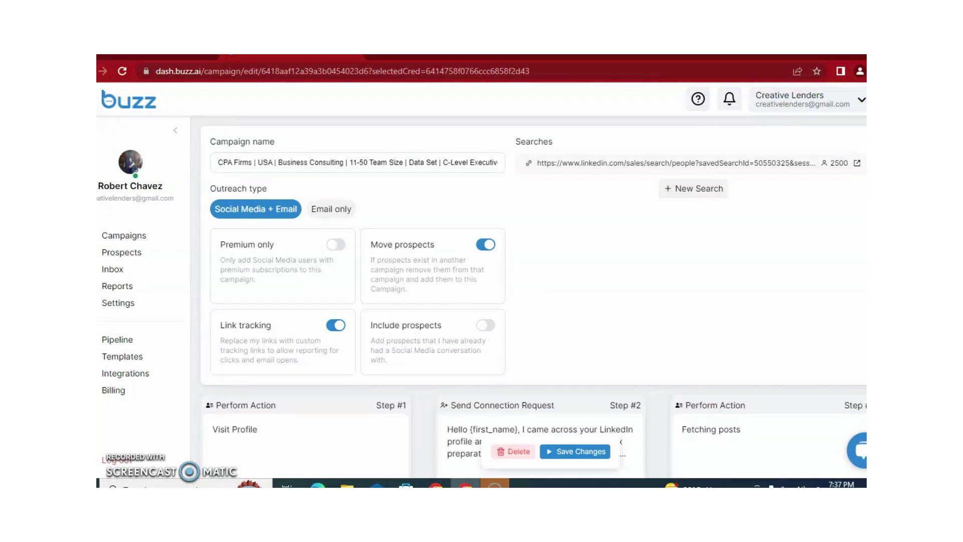
pyautogui.click(134, 234)
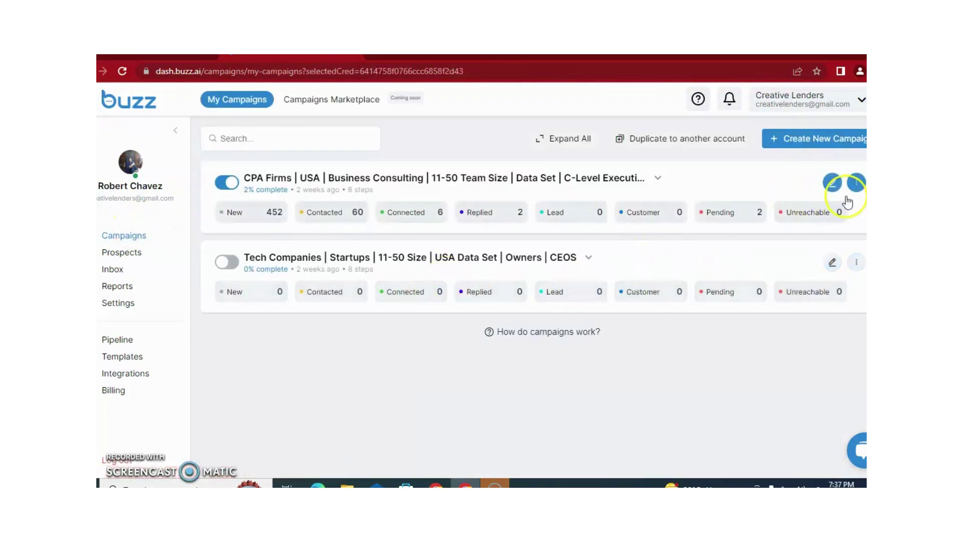
# Check the CPA Firms actions menu, then expand Tech Companies showing 0% accepted, reply and click rates.
pyautogui.click(856, 186)
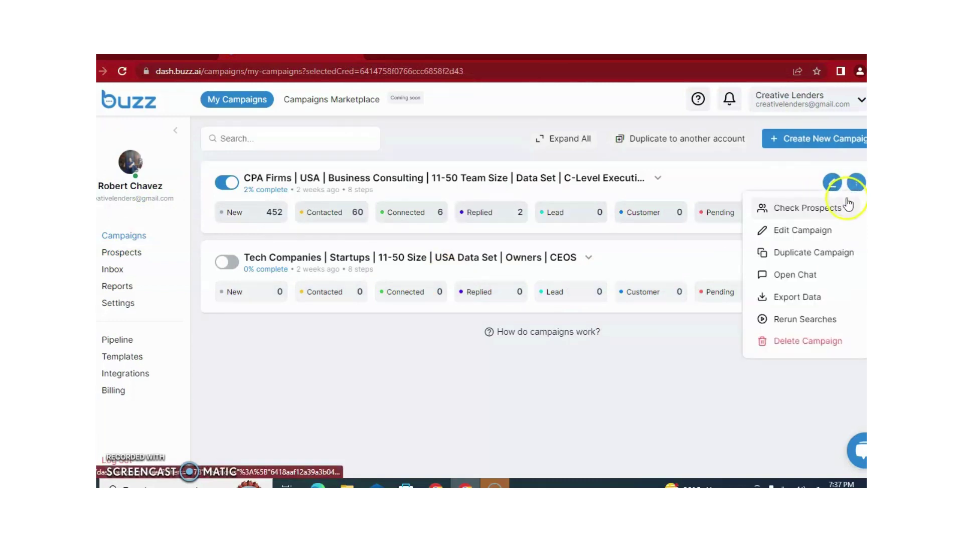
pyautogui.click(820, 275)
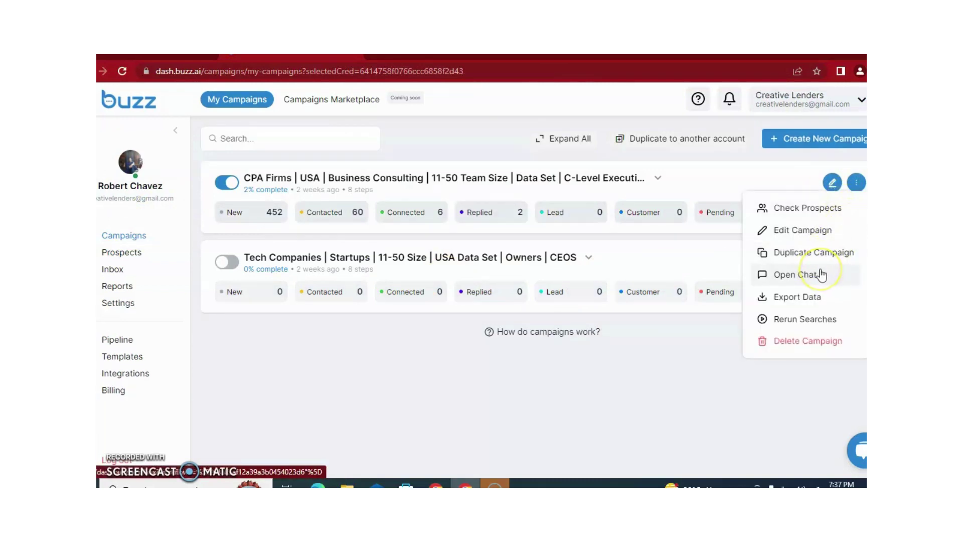
pyautogui.click(833, 302)
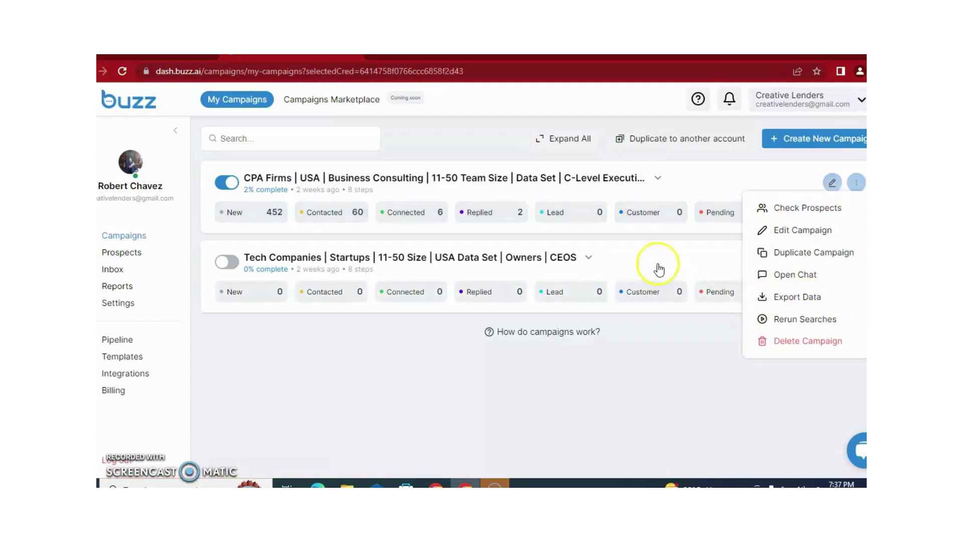
pyautogui.click(588, 258)
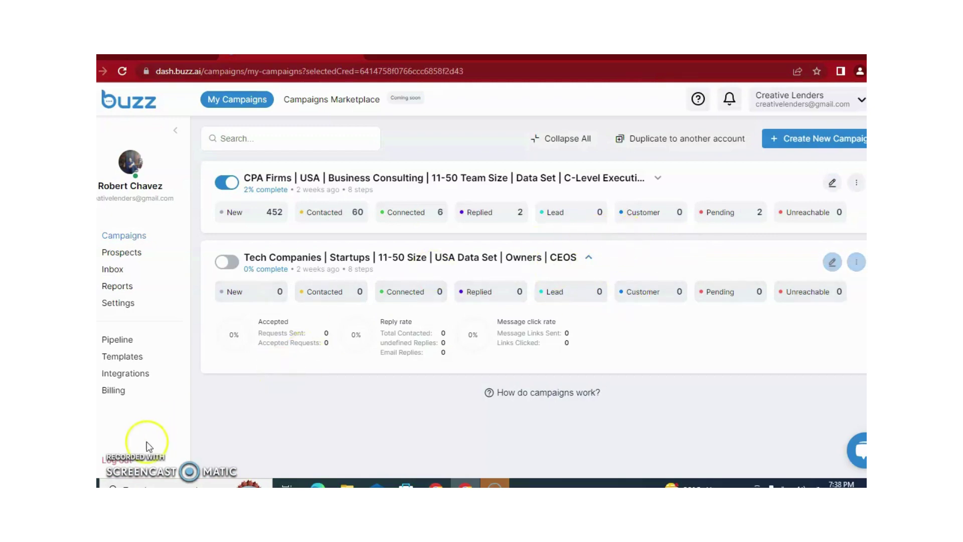
# Open My Prospects (522) and scroll across to the enriched email and phone columns.
pyautogui.click(143, 260)
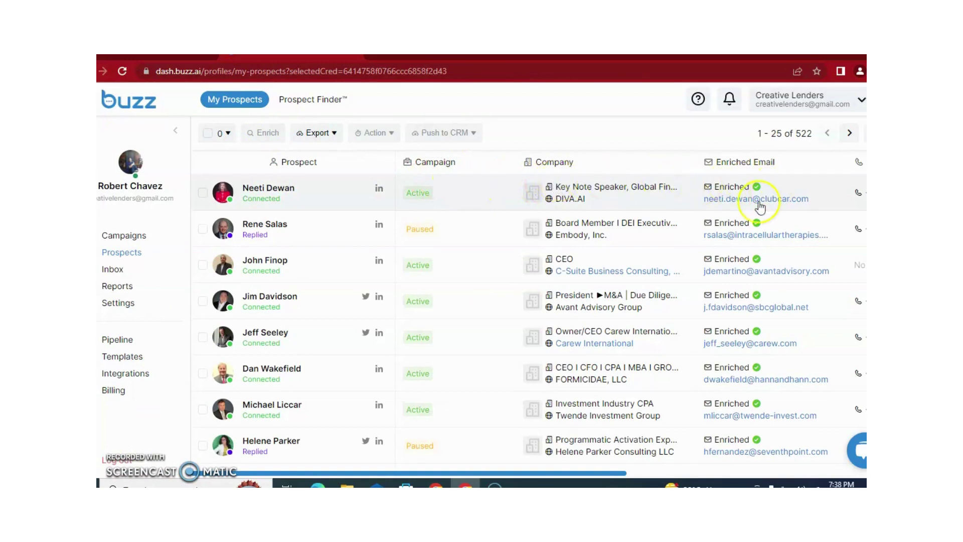
pyautogui.moveTo(557, 474); pyautogui.dragTo(632, 459)
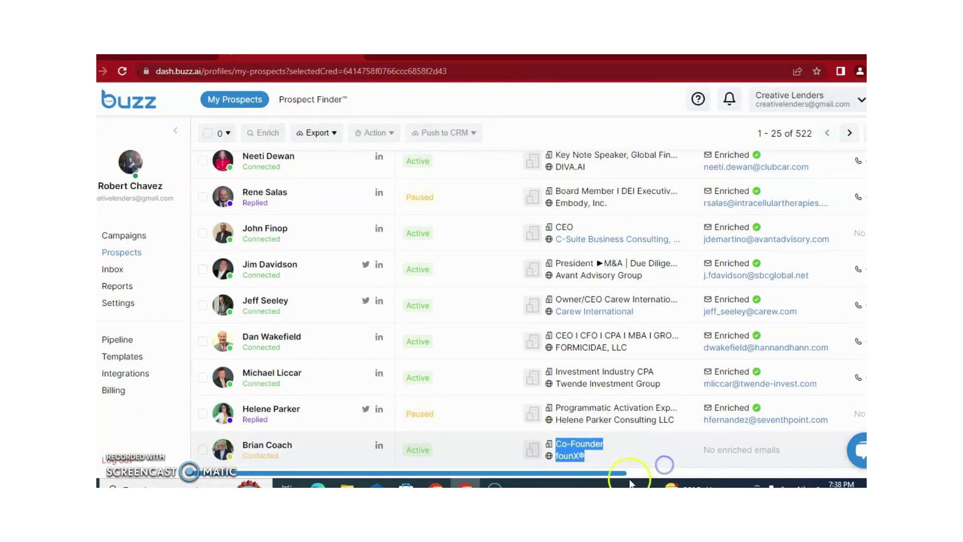
pyautogui.click(667, 472)
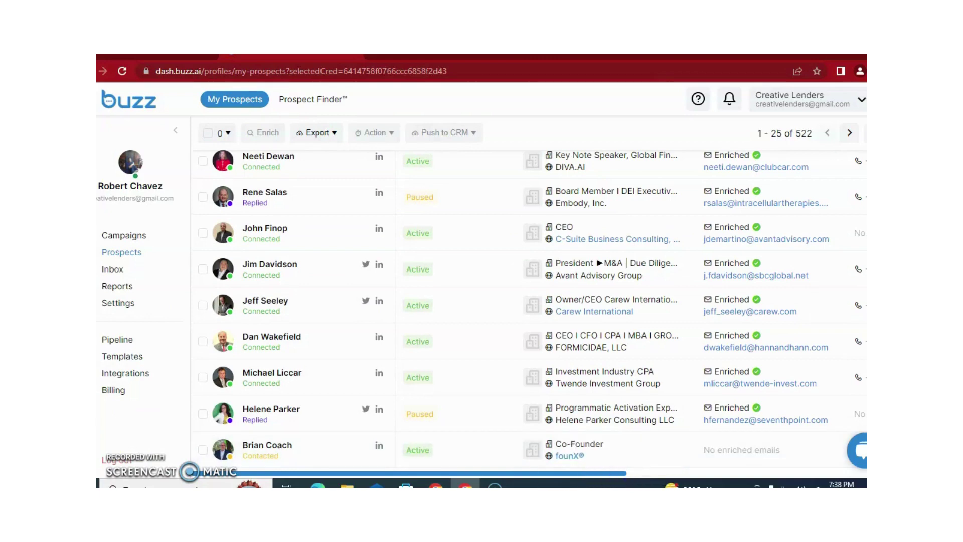
pyautogui.hscroll(4, 581, 172)
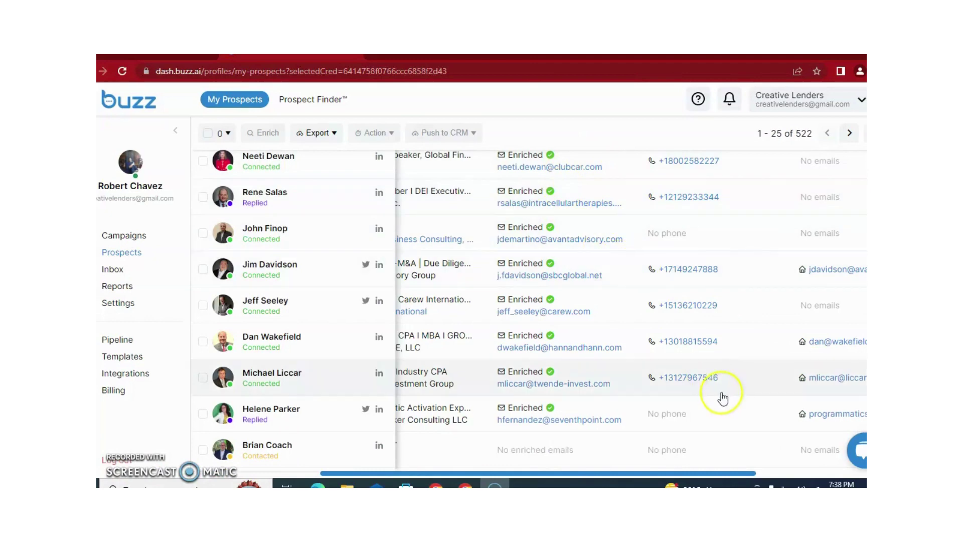
pyautogui.moveTo(706, 473); pyautogui.dragTo(592, 473)
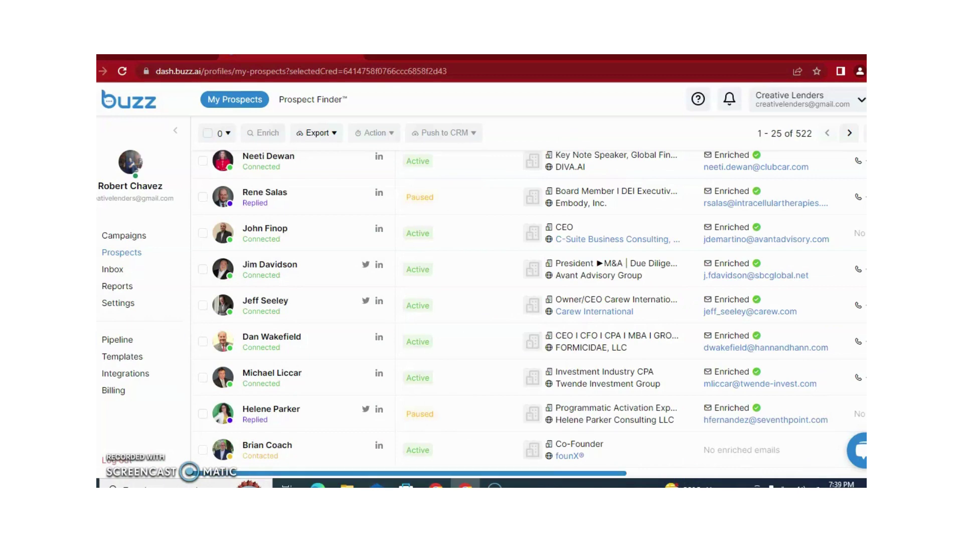
pyautogui.hotkey('ctrl', 'a')
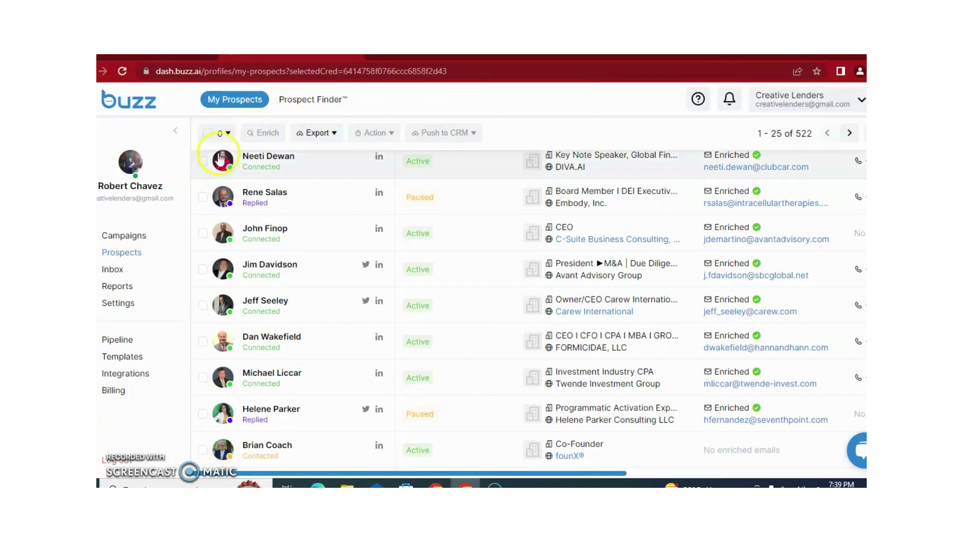
# Select one prospect row to inspect its campaign and CRM actions, then deselect it.
pyautogui.click(204, 161)
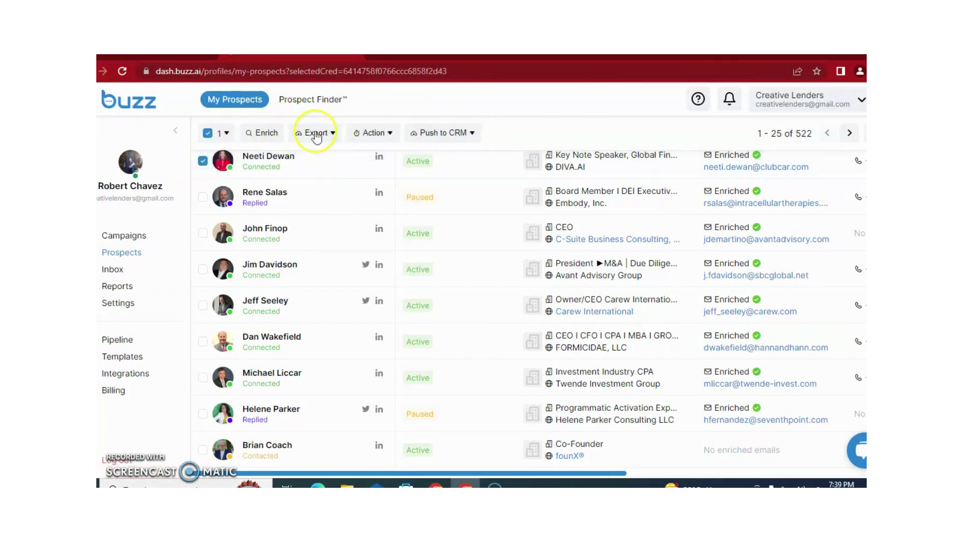
pyautogui.click(381, 143)
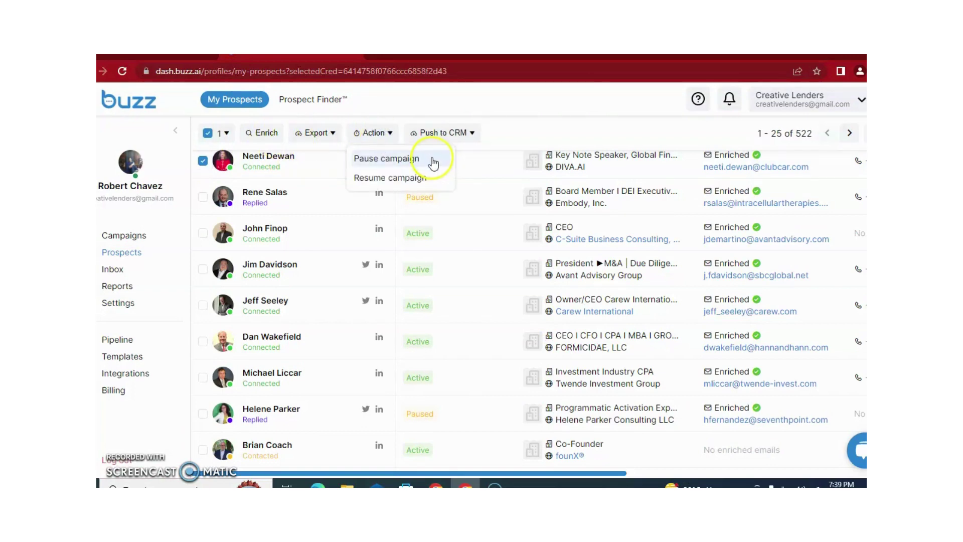
pyautogui.click(465, 144)
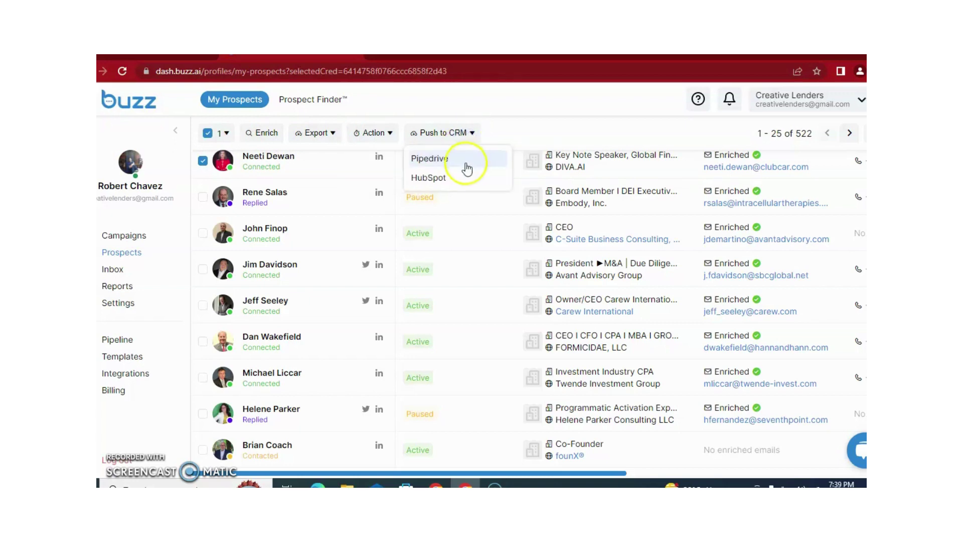
pyautogui.click(457, 177)
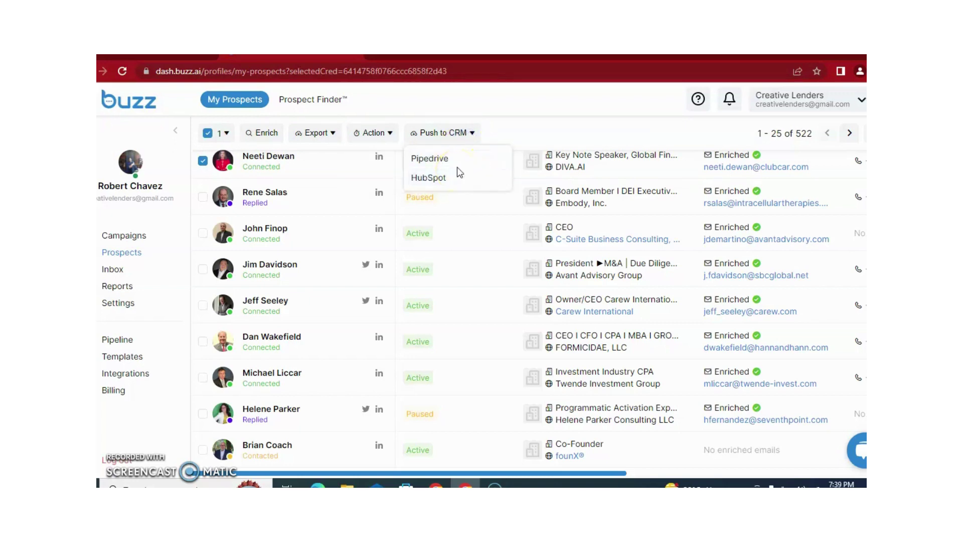
pyautogui.click(202, 161)
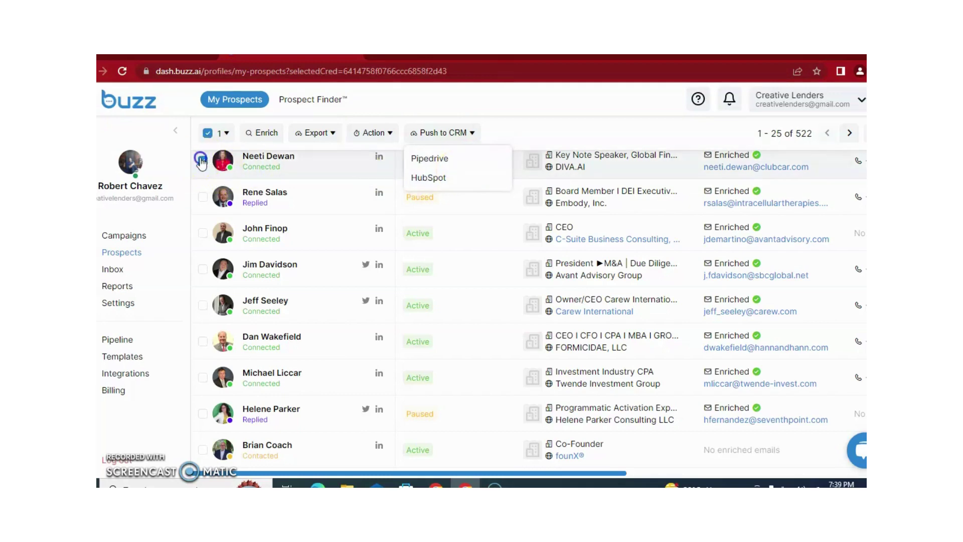
pyautogui.click(437, 135)
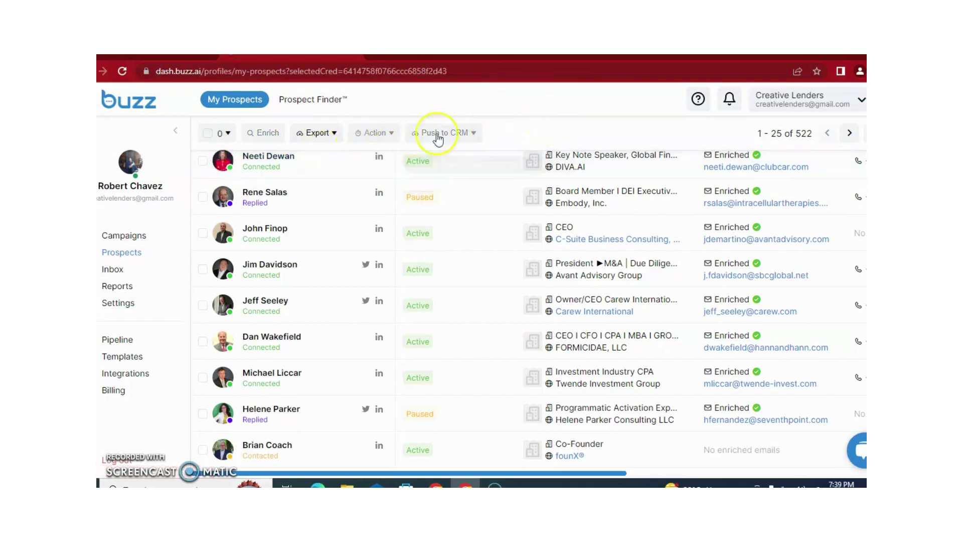
# Enter 20 in Select number of people and apply it to check the first 20 prospects.
pyautogui.click(229, 134)
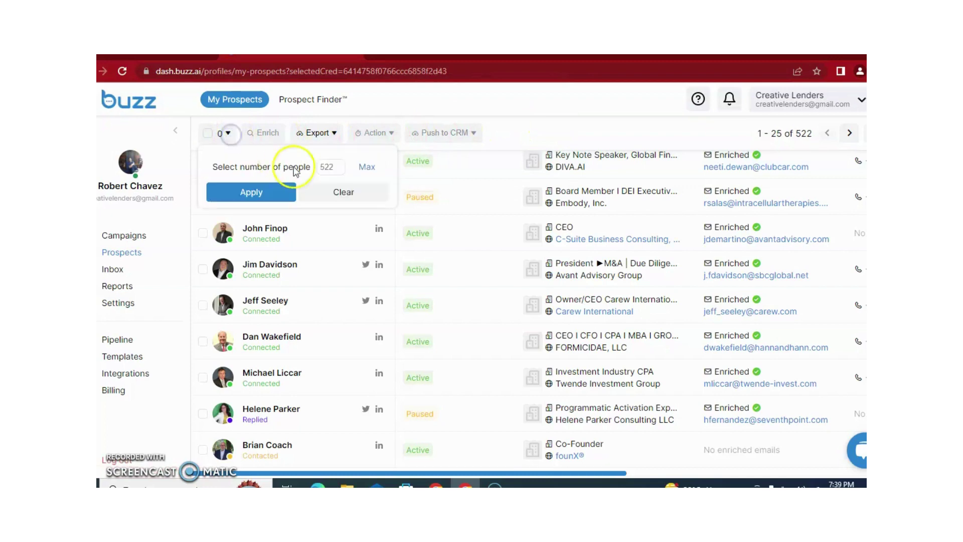
pyautogui.click(282, 195)
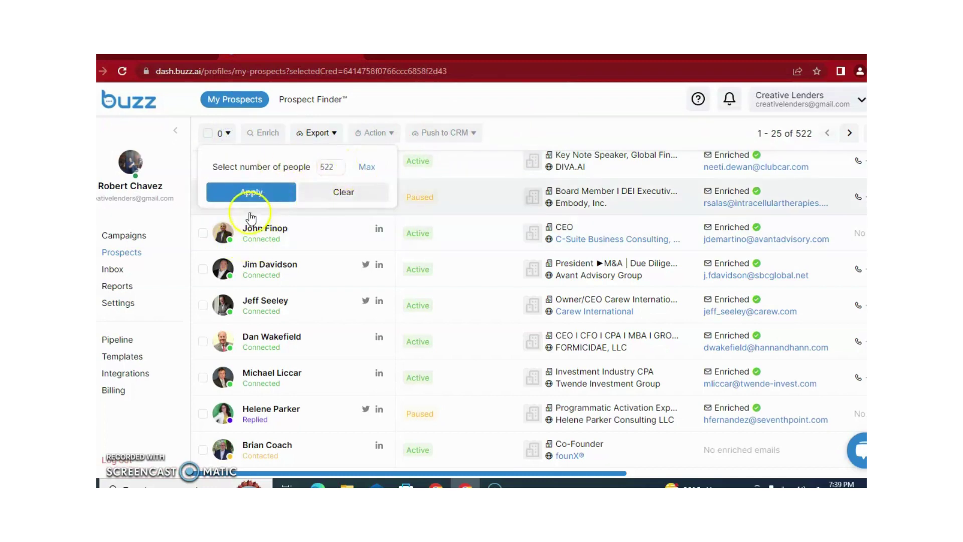
pyautogui.click(260, 198)
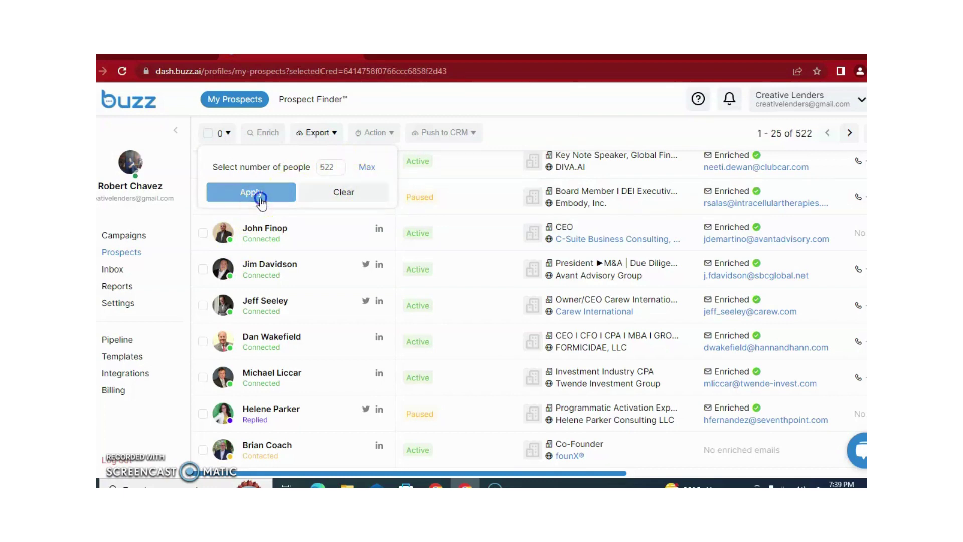
pyautogui.click(333, 168)
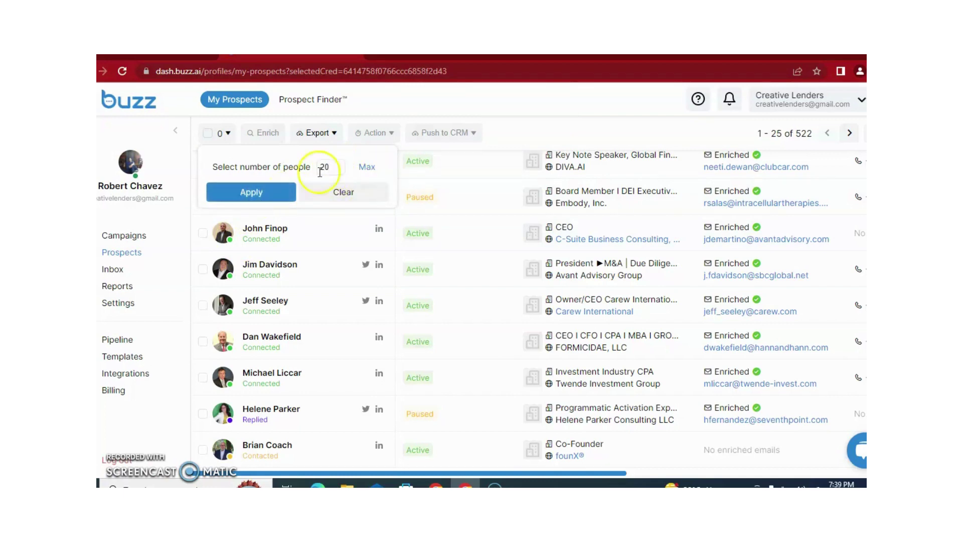
pyautogui.write('20')
pyautogui.click(274, 191)
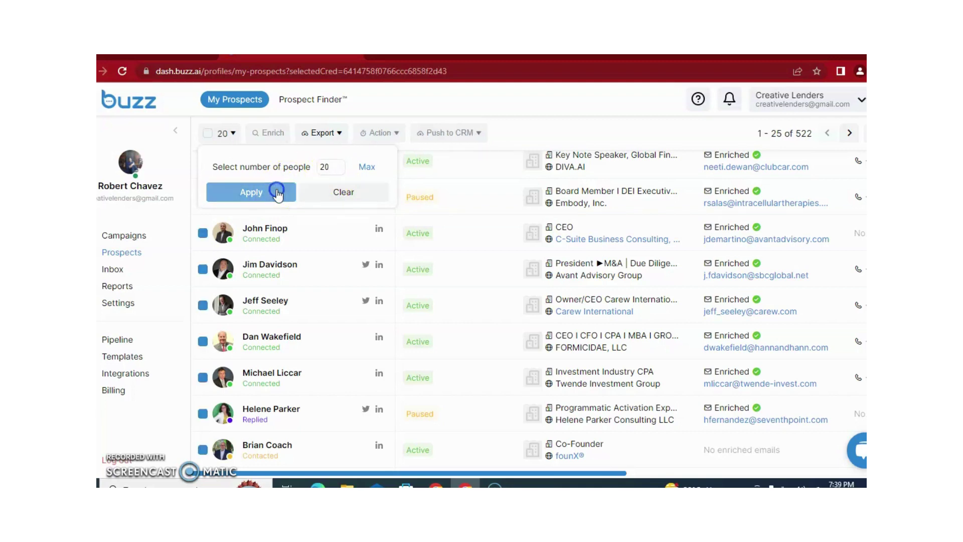
pyautogui.click(520, 123)
pyautogui.click(327, 132)
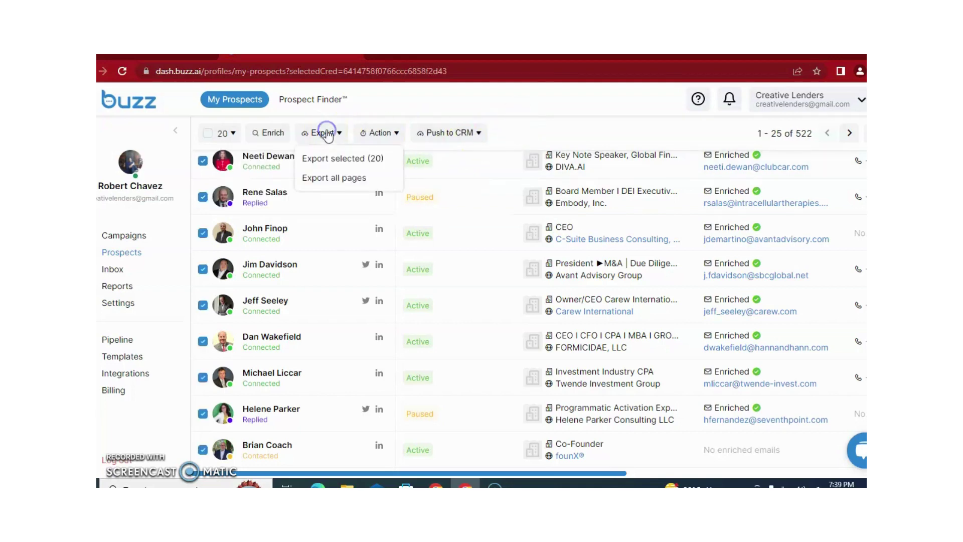
# Start Export selected (20) as CSV, then close the Send Prospects CSV dialog unsent.
pyautogui.click(384, 159)
pyautogui.click(400, 271)
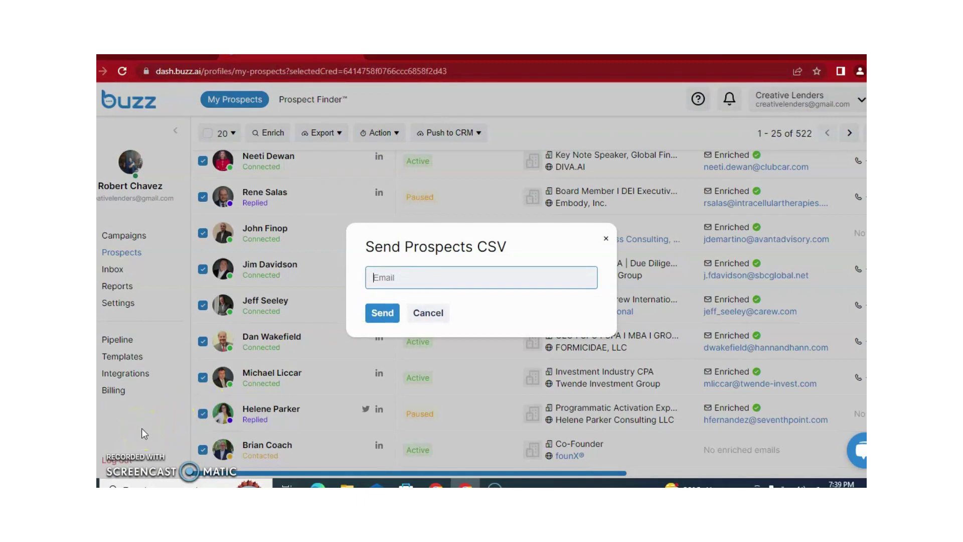
pyautogui.click(605, 239)
# Clear the selection so none of the 522 prospects remain checked.
pyautogui.click(232, 132)
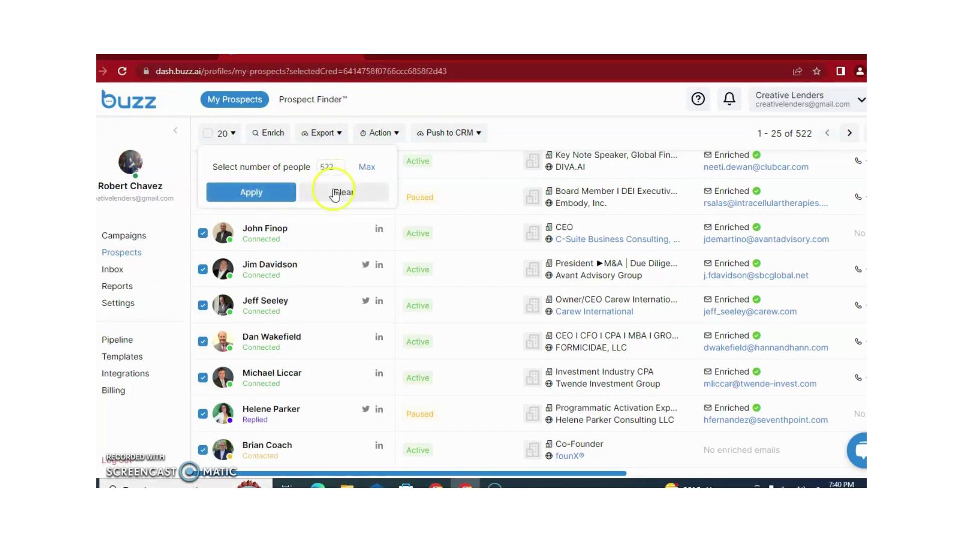
pyautogui.click(334, 190)
pyautogui.click(499, 143)
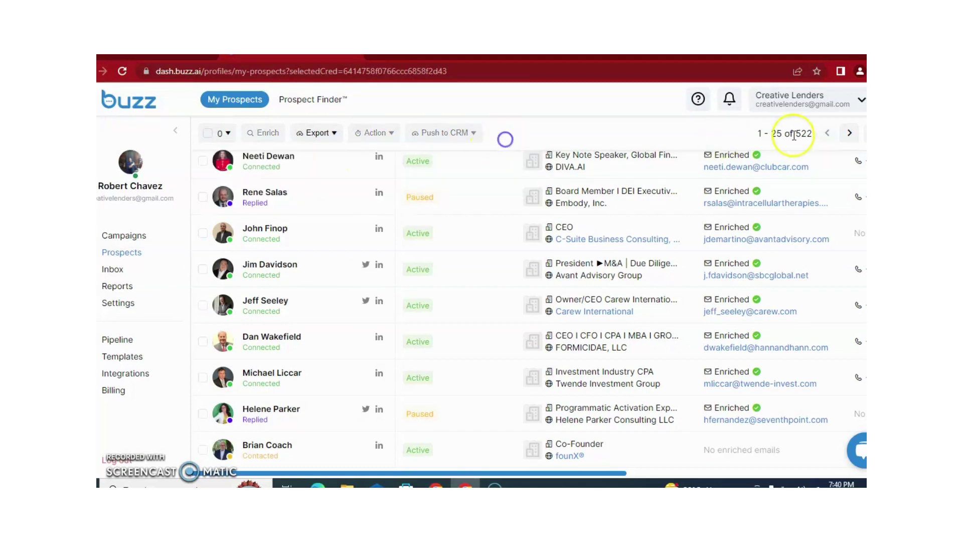
# Filter the prospect list to the CPA Firms campaign.
pyautogui.click(865, 133)
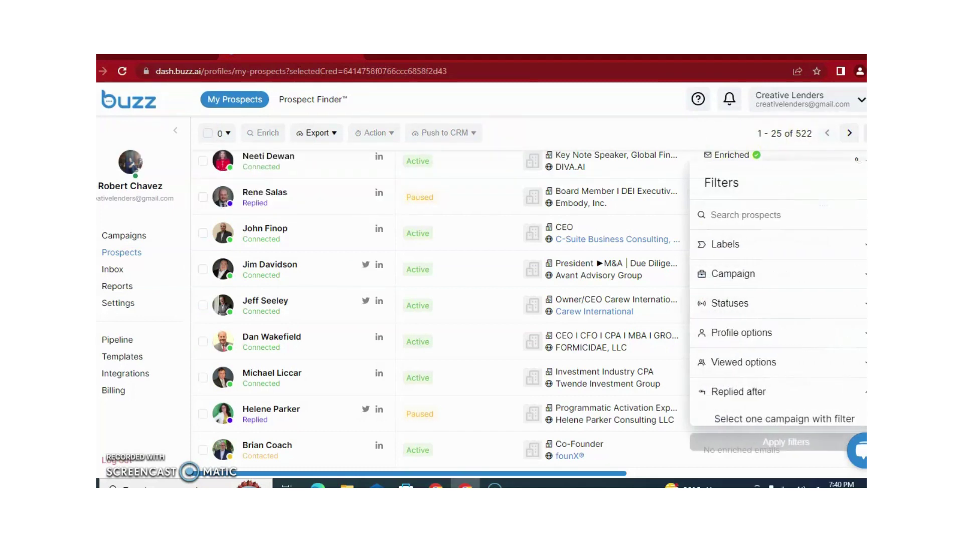
pyautogui.click(752, 275)
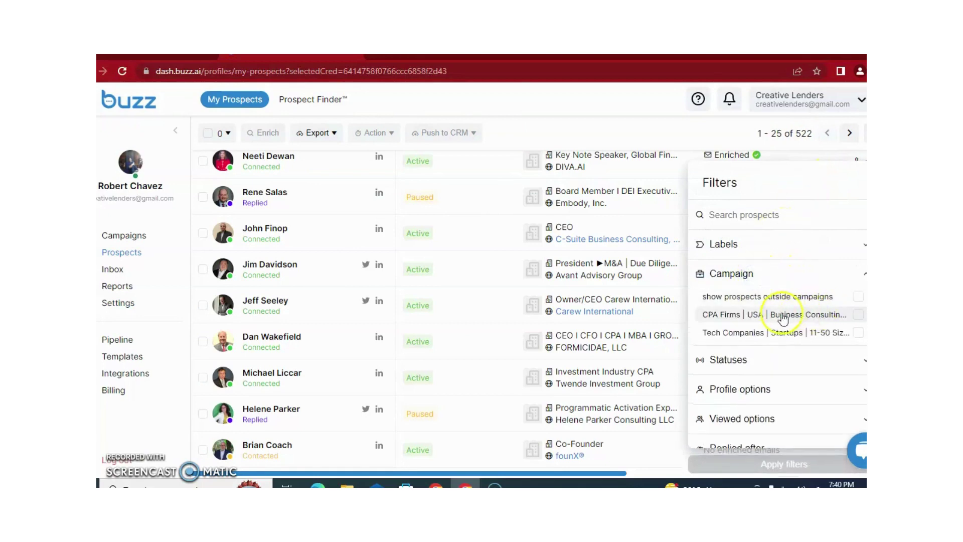
pyautogui.click(751, 319)
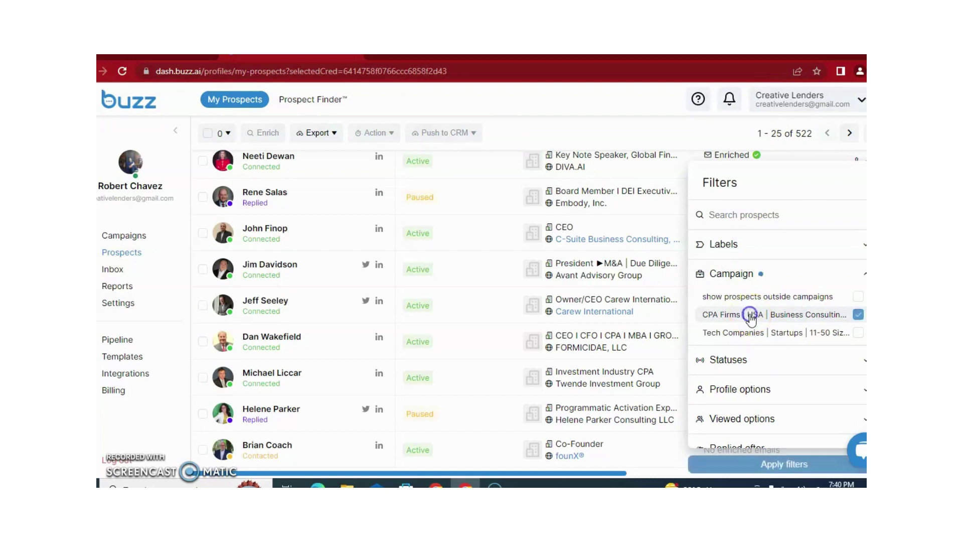
pyautogui.click(775, 465)
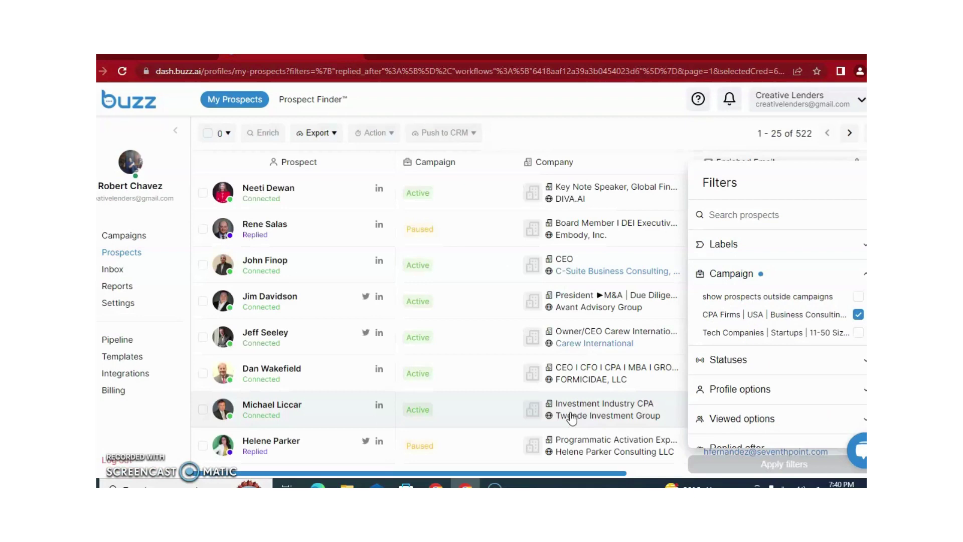
# Switch the campaign filter to Tech Companies, which shows "No prospects found.".
pyautogui.click(859, 315)
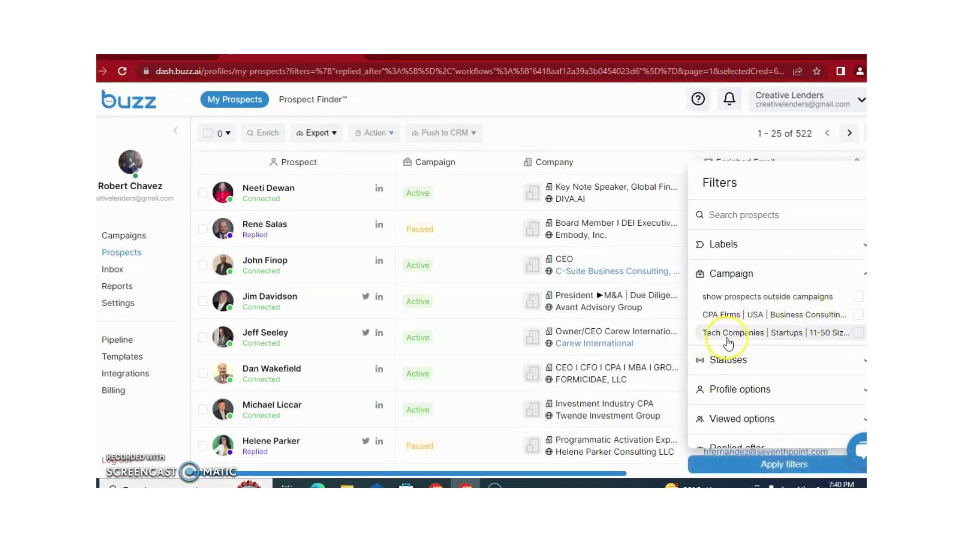
pyautogui.click(859, 332)
pyautogui.click(785, 463)
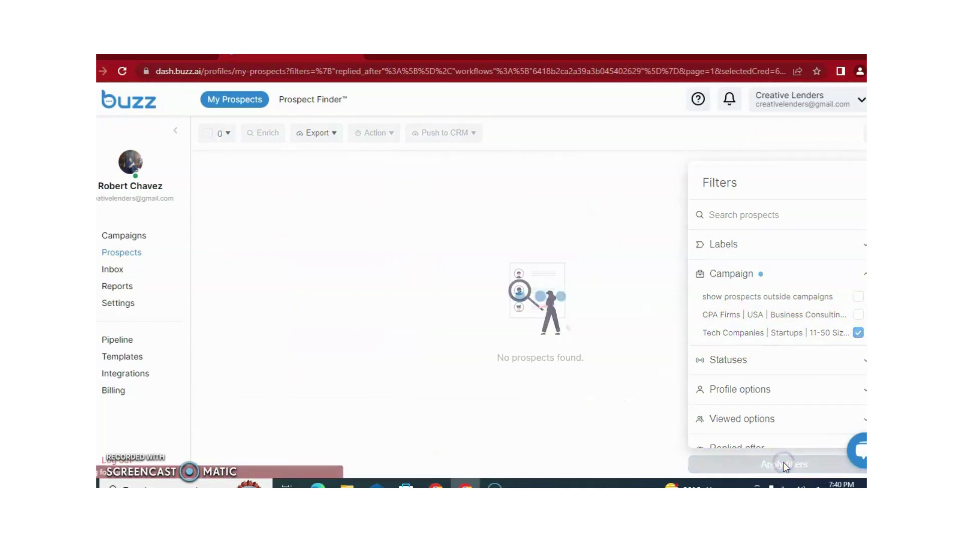
pyautogui.click(858, 333)
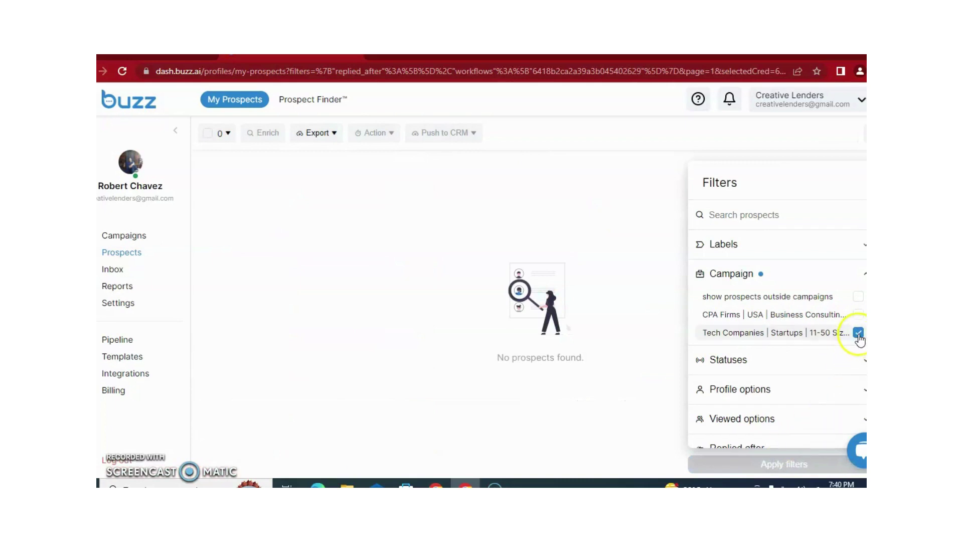
# Filter prospects by Connected status, then change the status filter to Replied only.
pyautogui.click(758, 363)
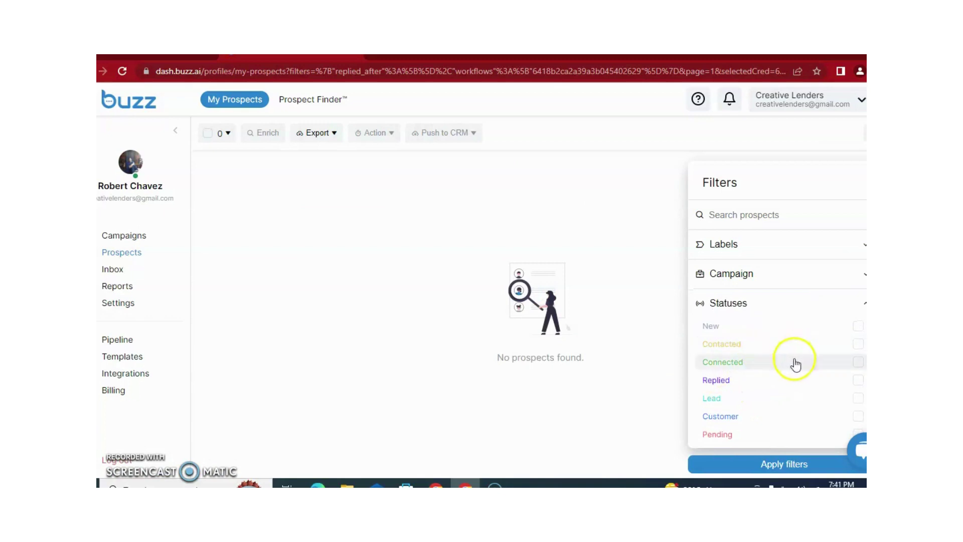
pyautogui.click(795, 364)
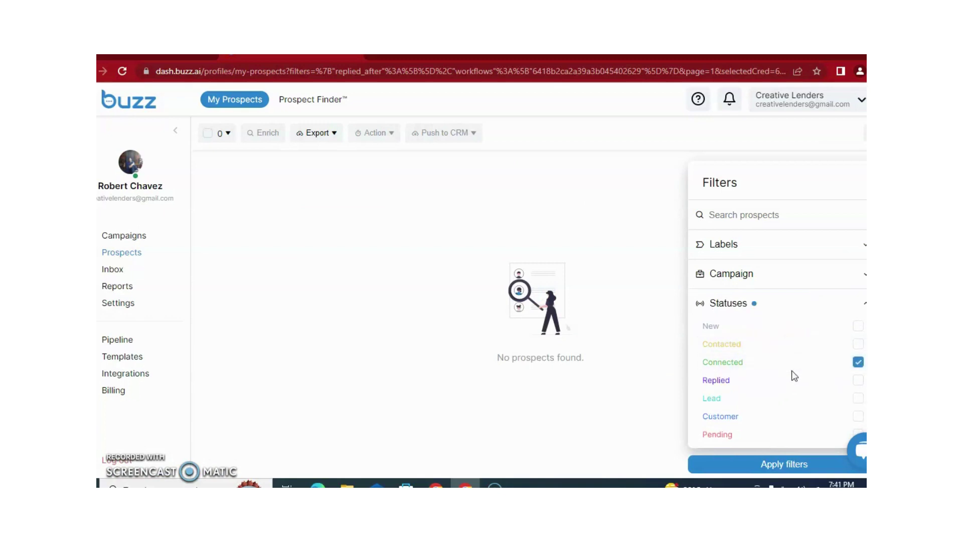
pyautogui.click(761, 470)
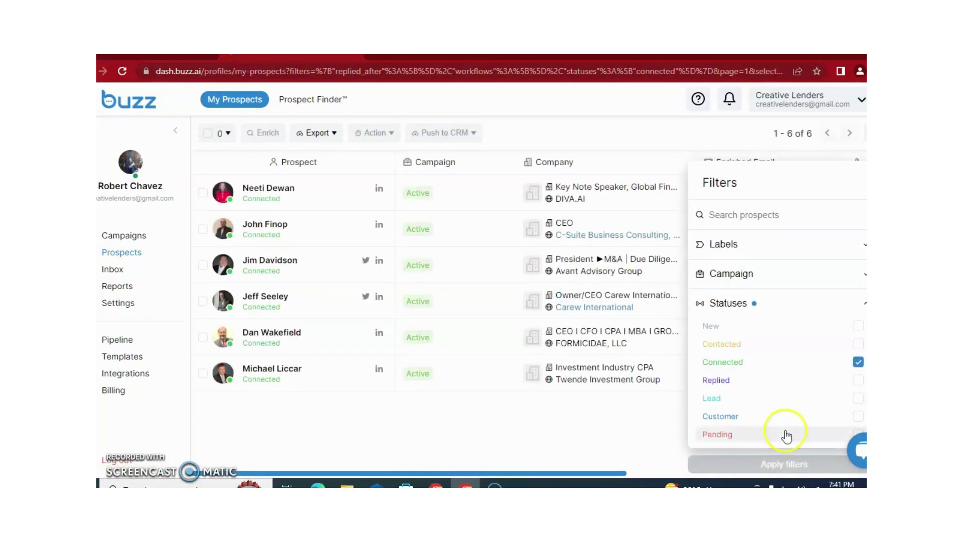
pyautogui.click(855, 381)
pyautogui.click(858, 361)
pyautogui.click(820, 462)
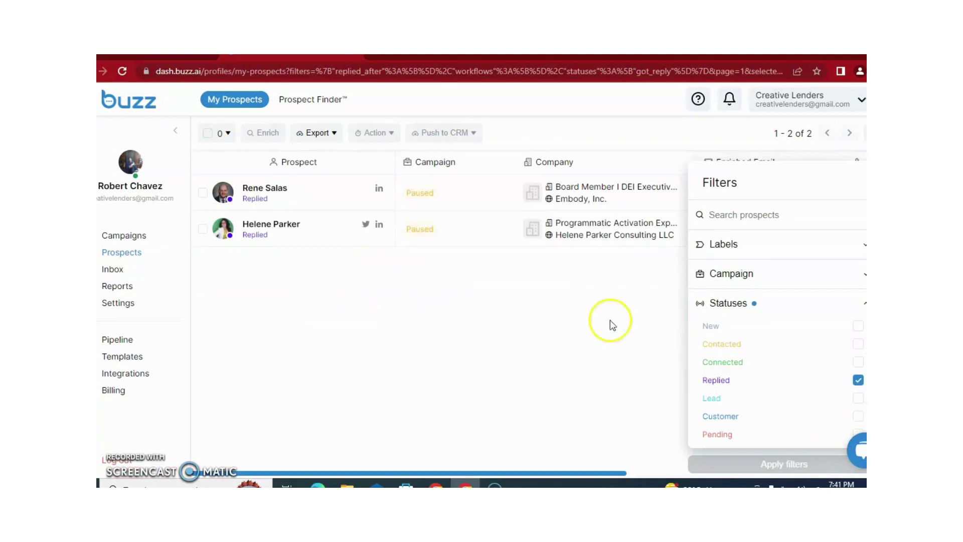
pyautogui.click(606, 350)
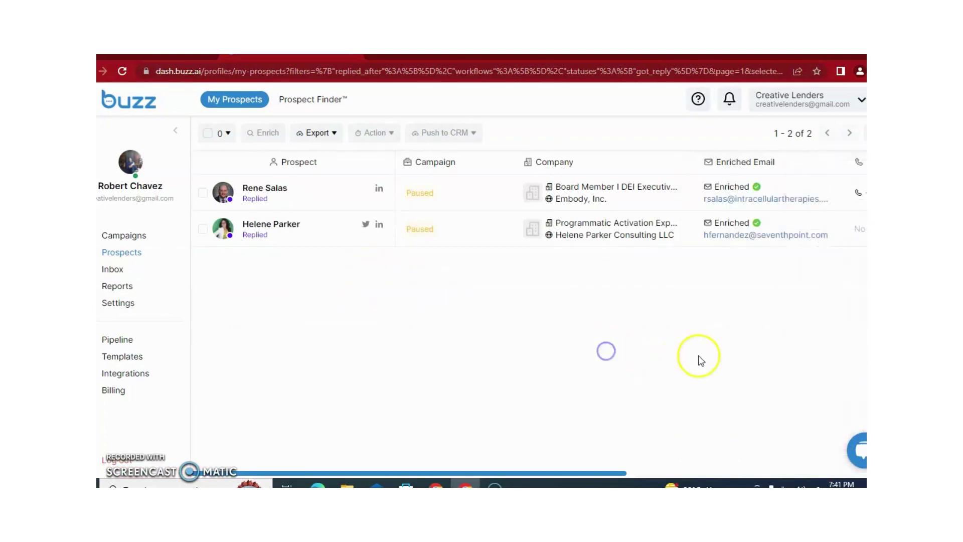
# Clear the Replied status filter, browse the profile, viewed and replied-after filter options, and close Filters.
pyautogui.click(863, 133)
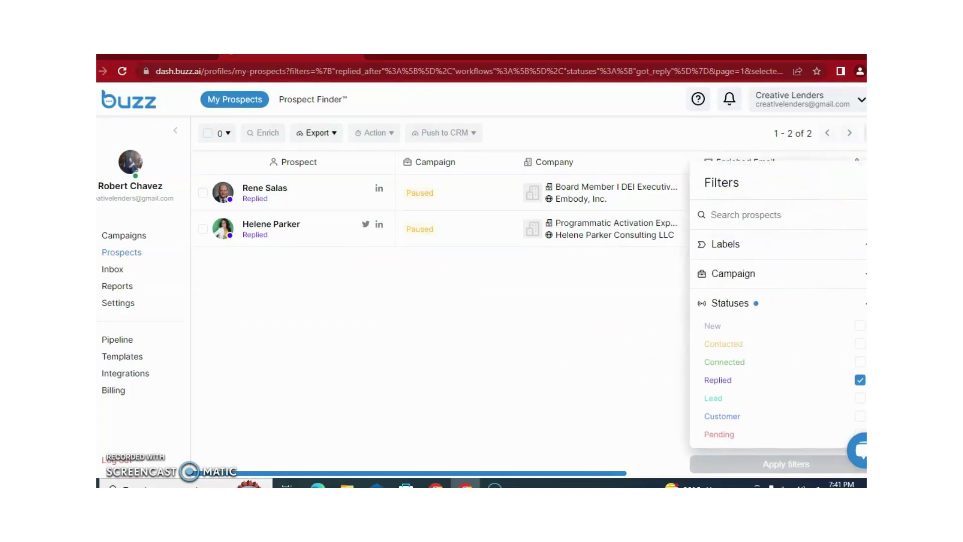
pyautogui.click(857, 380)
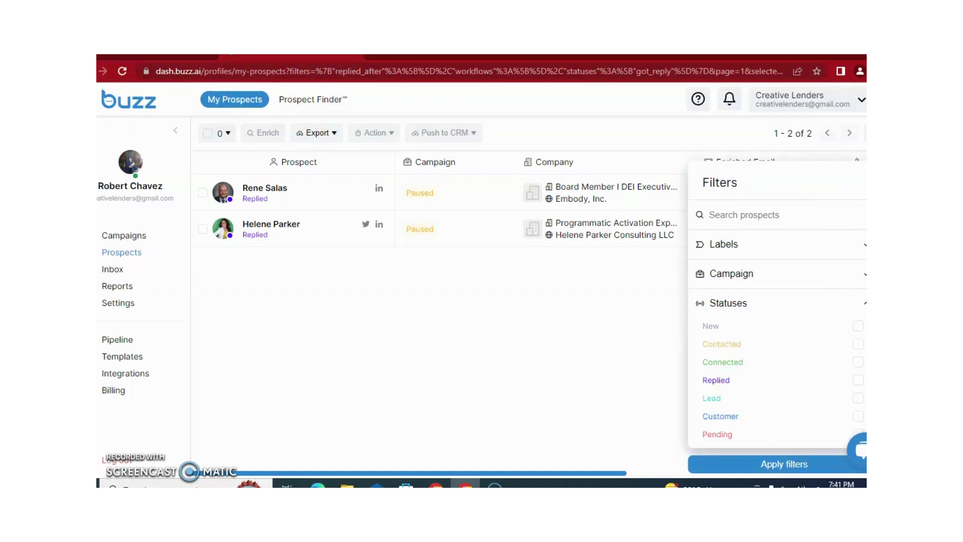
pyautogui.scroll(-3, 776, 396)
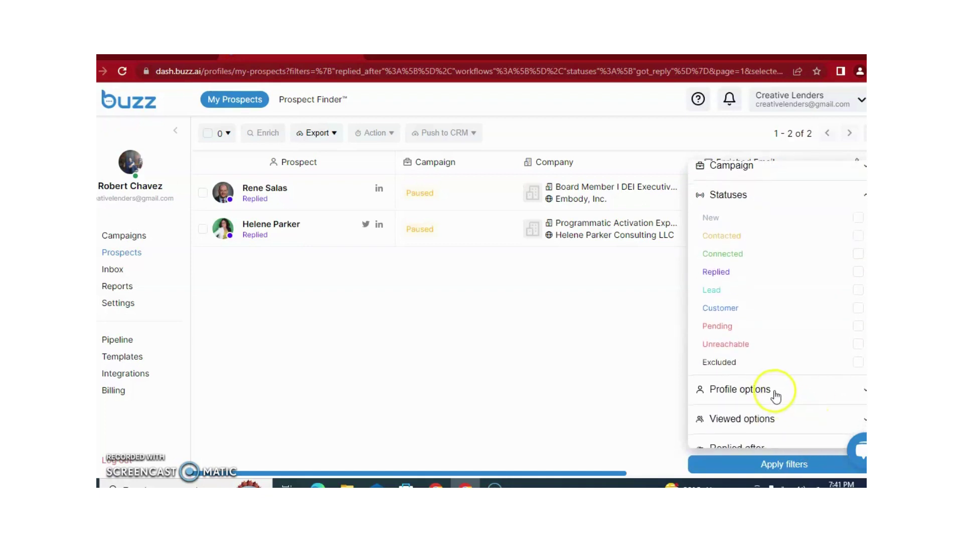
pyautogui.click(774, 394)
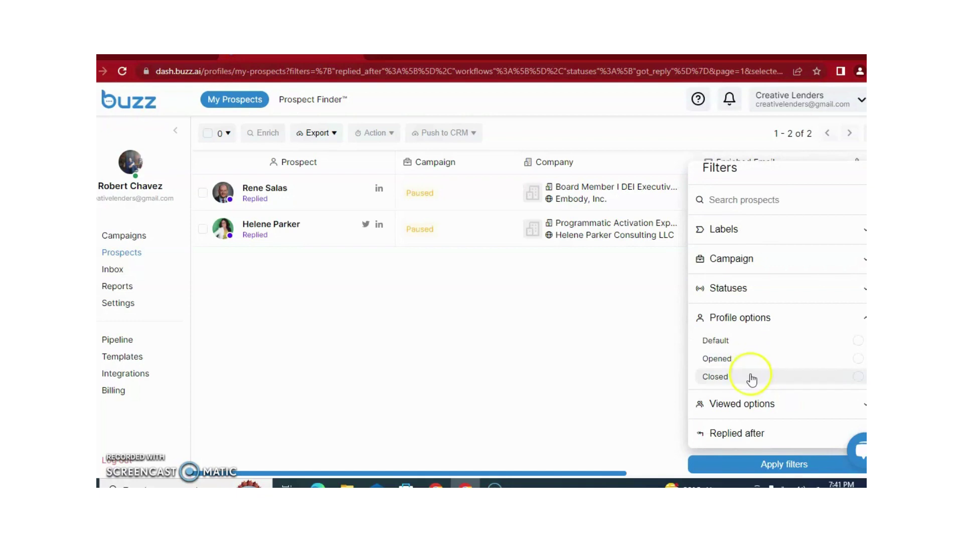
pyautogui.click(768, 403)
pyautogui.click(743, 389)
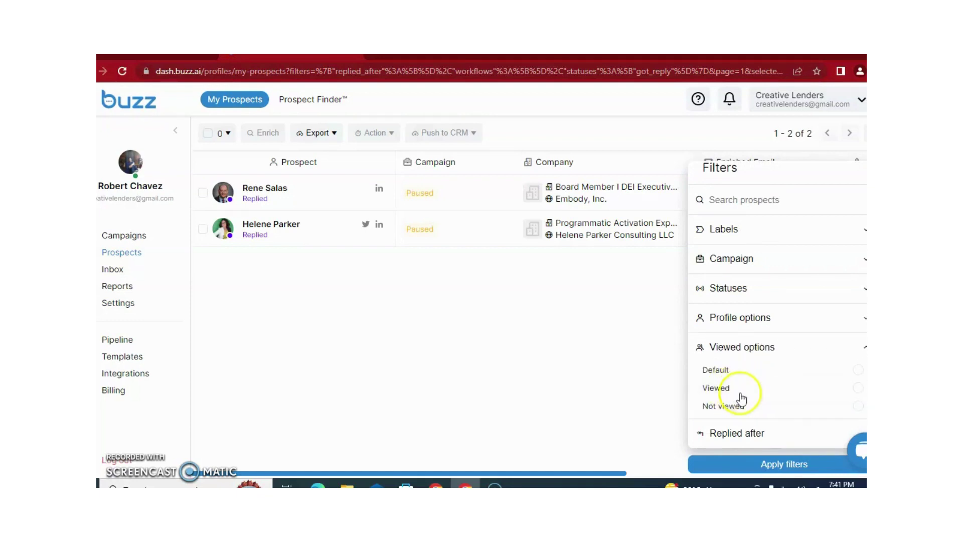
pyautogui.click(761, 432)
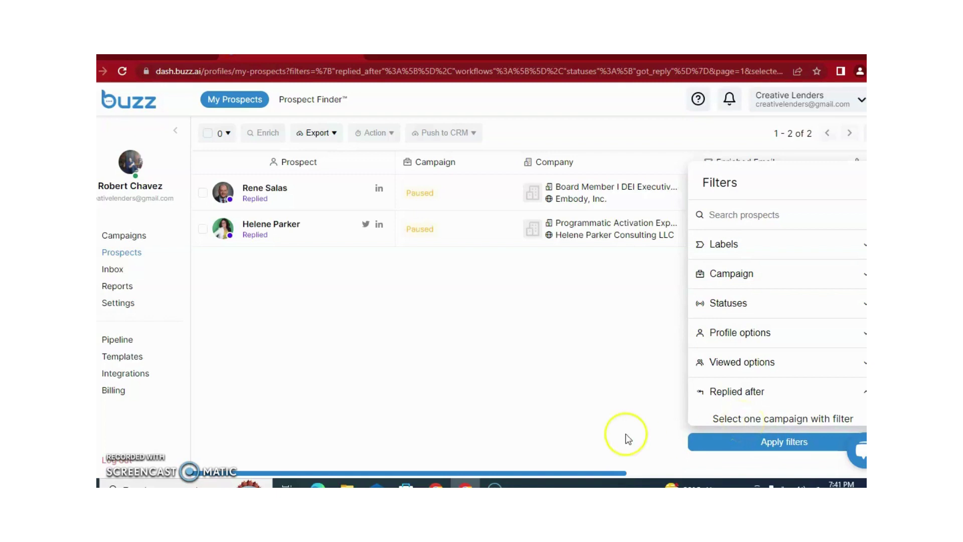
pyautogui.click(494, 409)
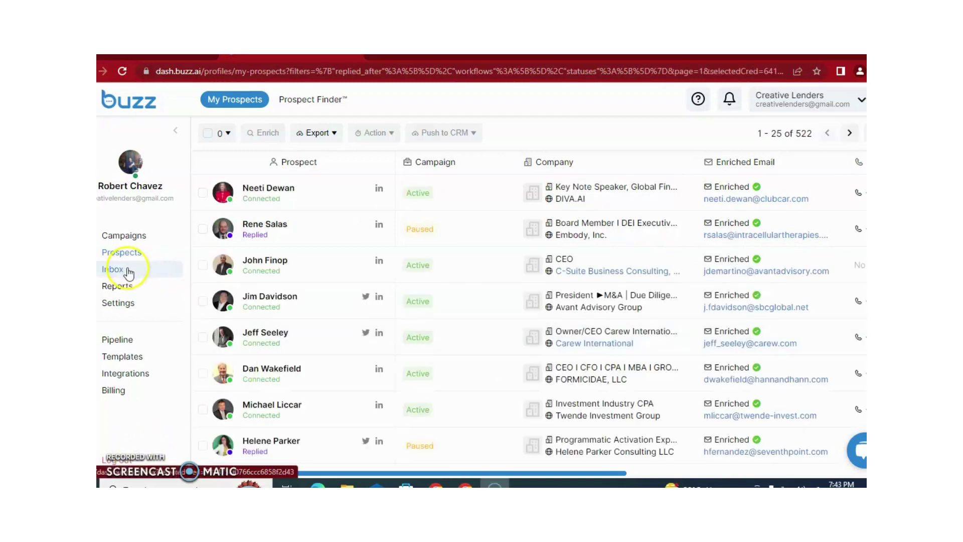
# Go to the Inbox and filter its conversations to the CPA Firms campaign only.
pyautogui.click(128, 271)
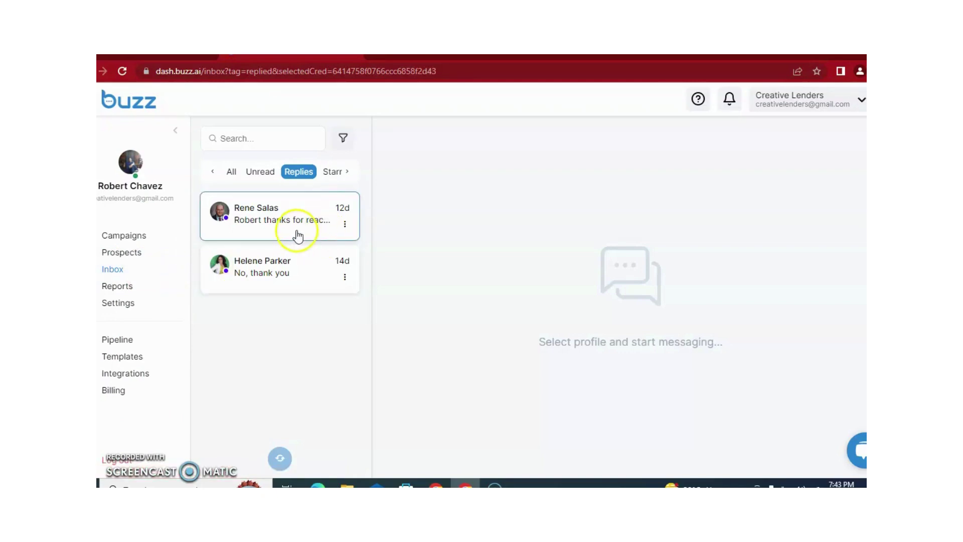
pyautogui.click(343, 138)
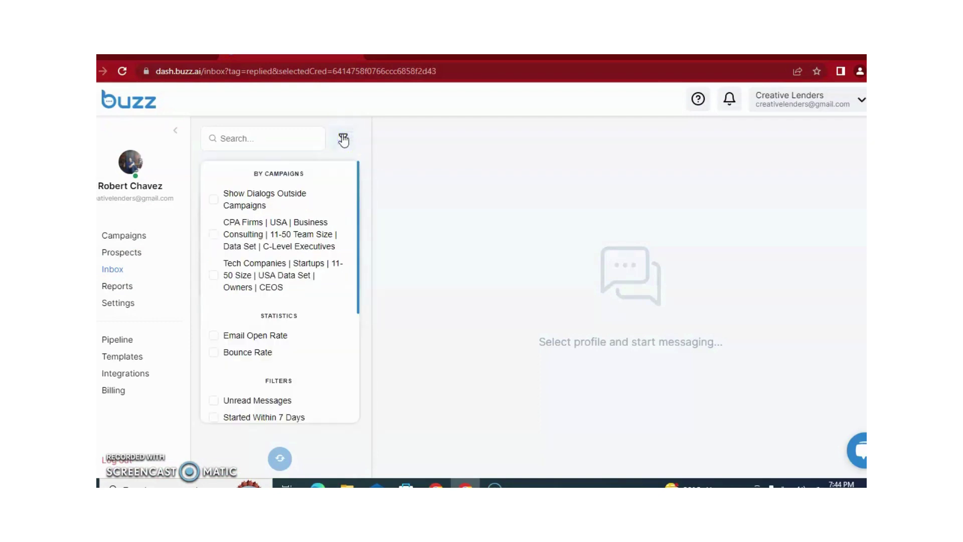
pyautogui.click(214, 234)
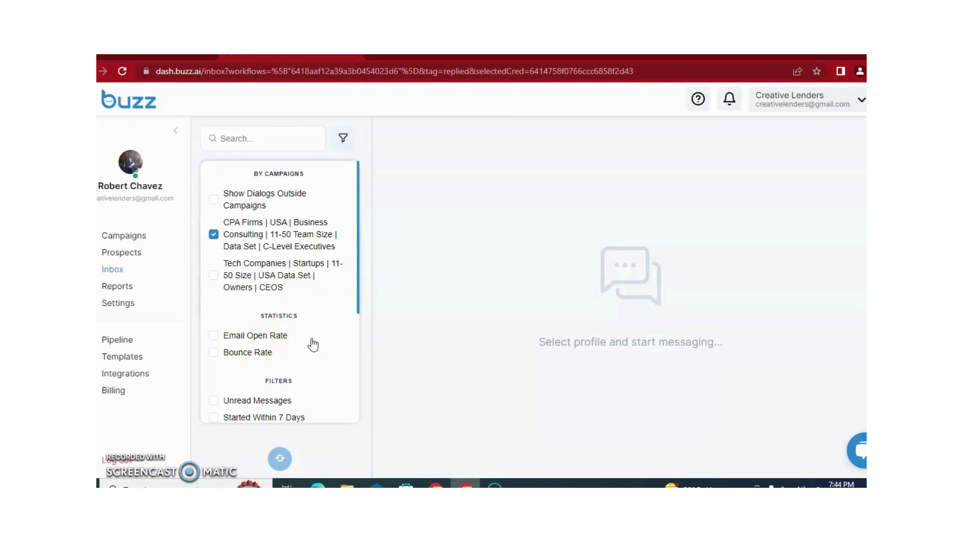
pyautogui.moveTo(359, 301); pyautogui.dragTo(361, 416)
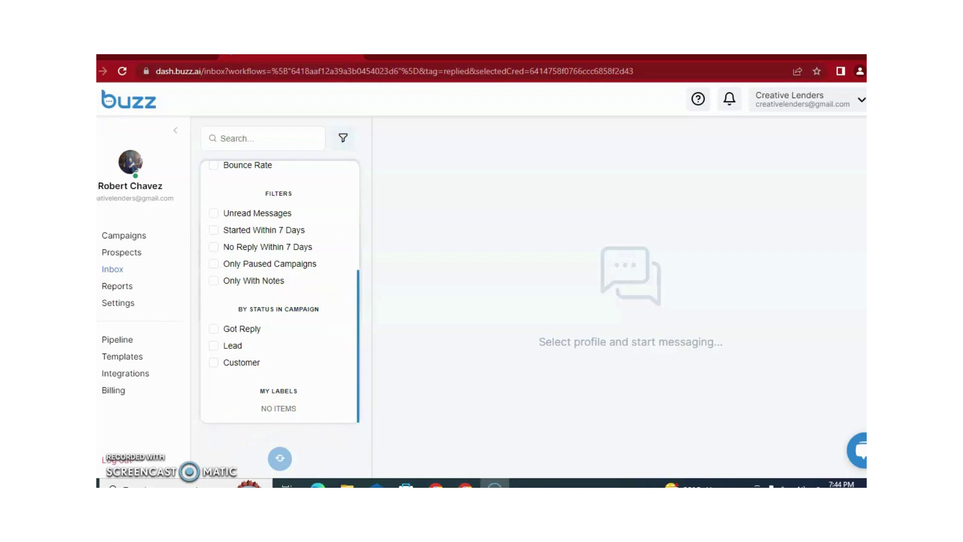
pyautogui.click(229, 199)
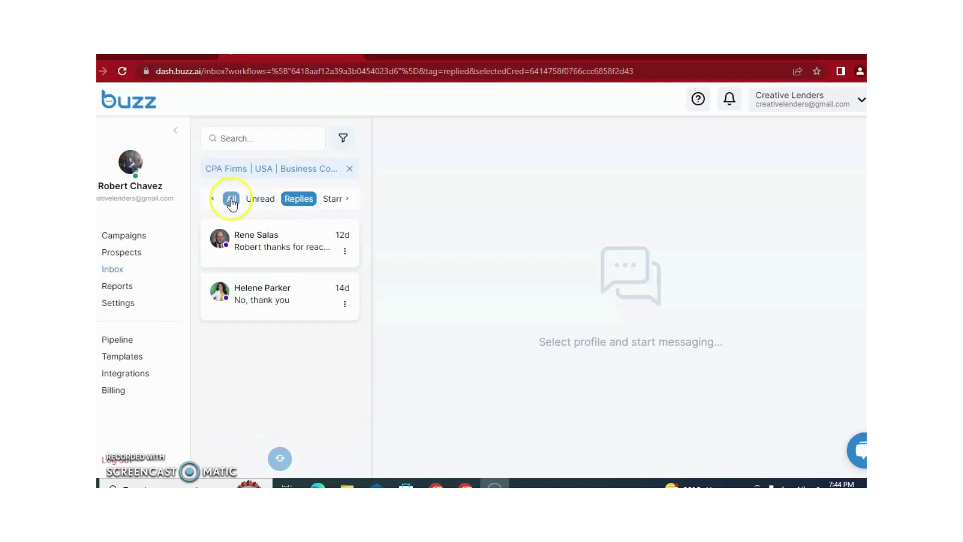
# Cycle through the All, Unread, Replies and Starred views, then clear the CPA Firms filter.
pyautogui.click(231, 200)
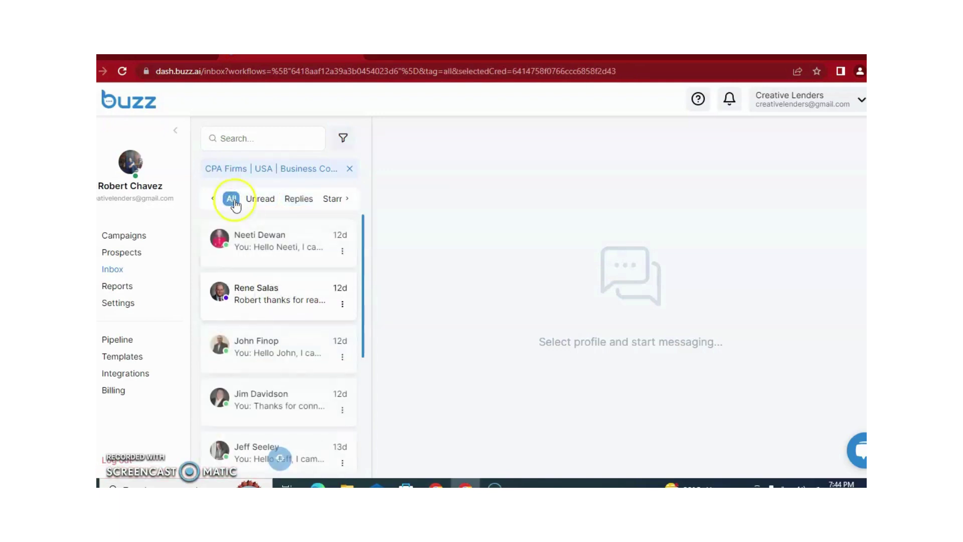
pyautogui.click(259, 205)
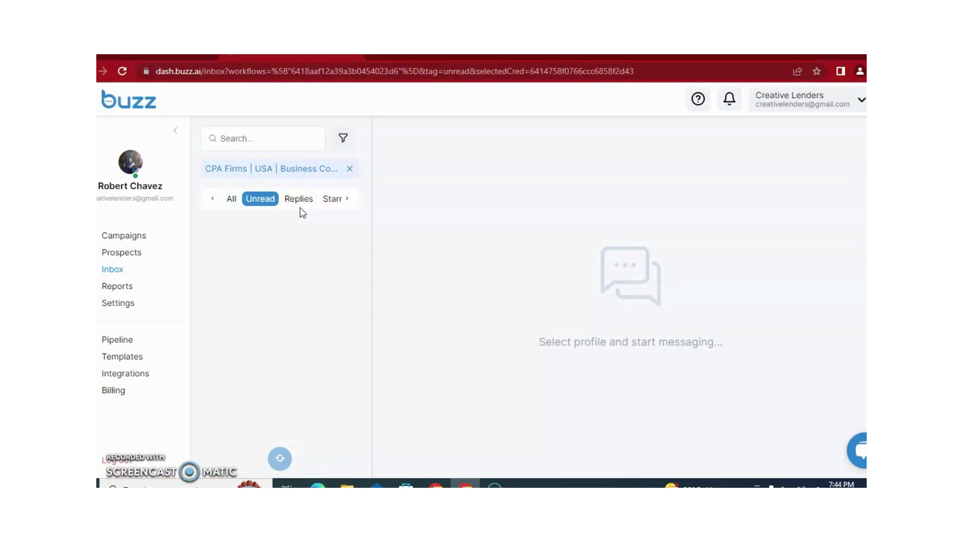
pyautogui.click(347, 199)
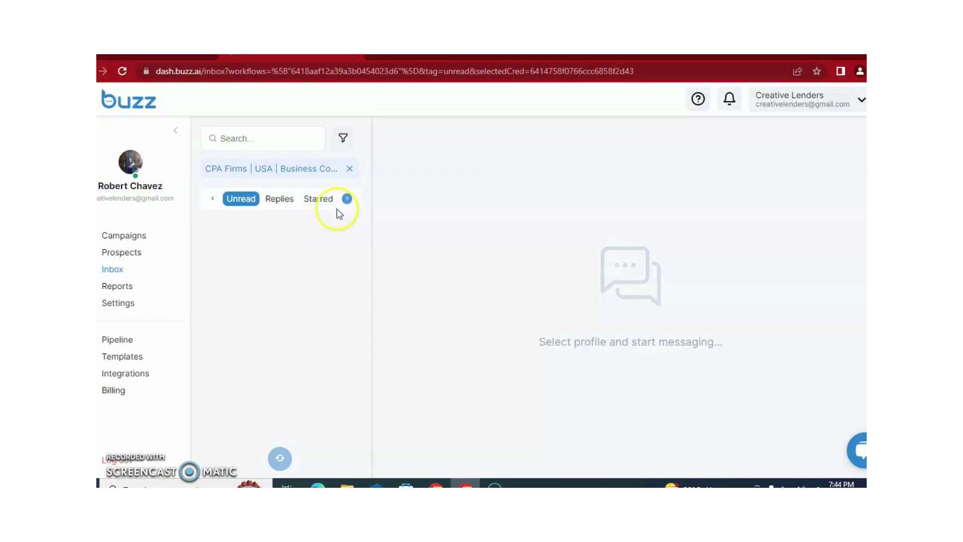
pyautogui.click(284, 206)
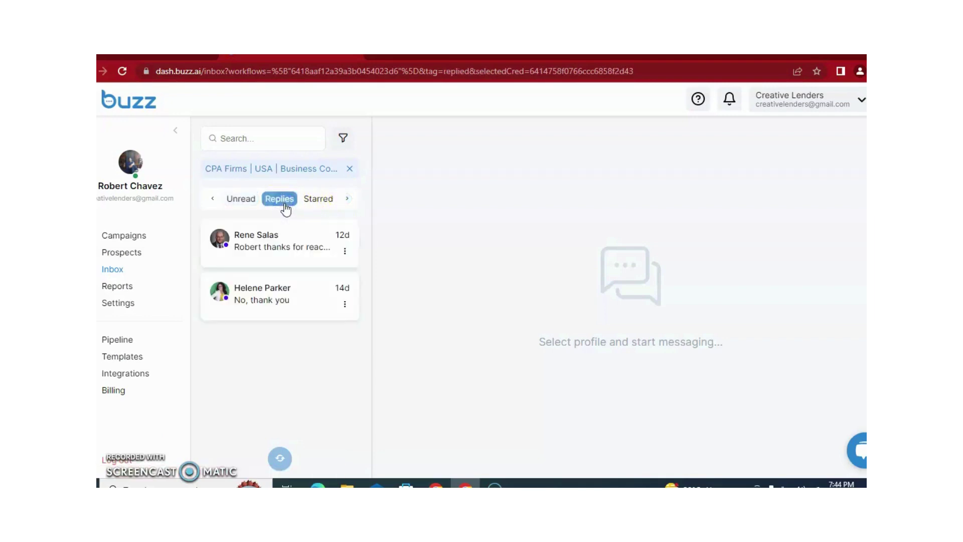
pyautogui.click(323, 207)
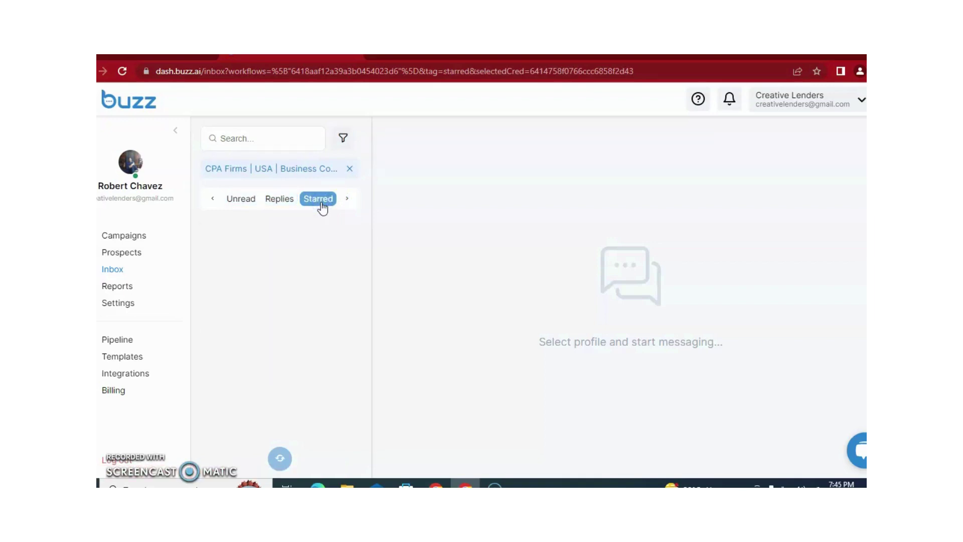
pyautogui.click(213, 198)
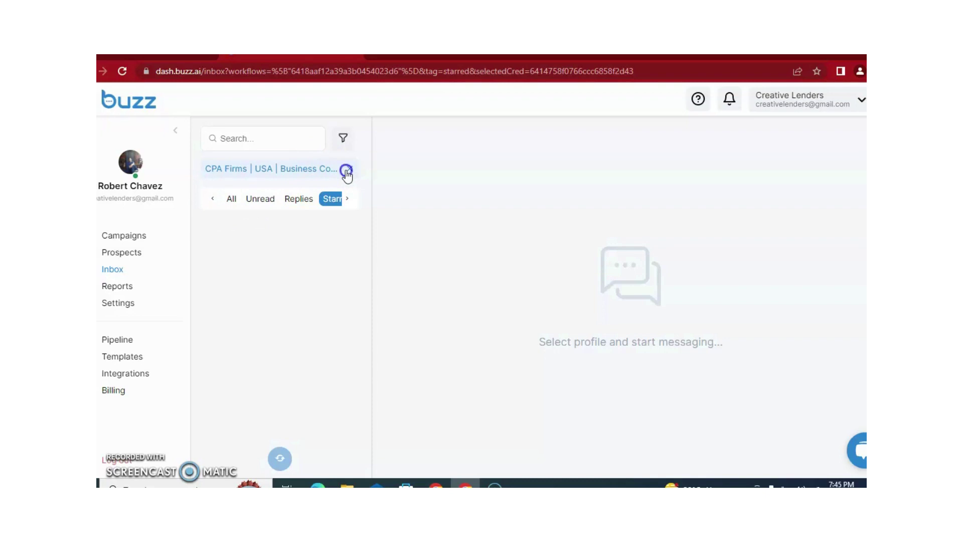
pyautogui.click(346, 171)
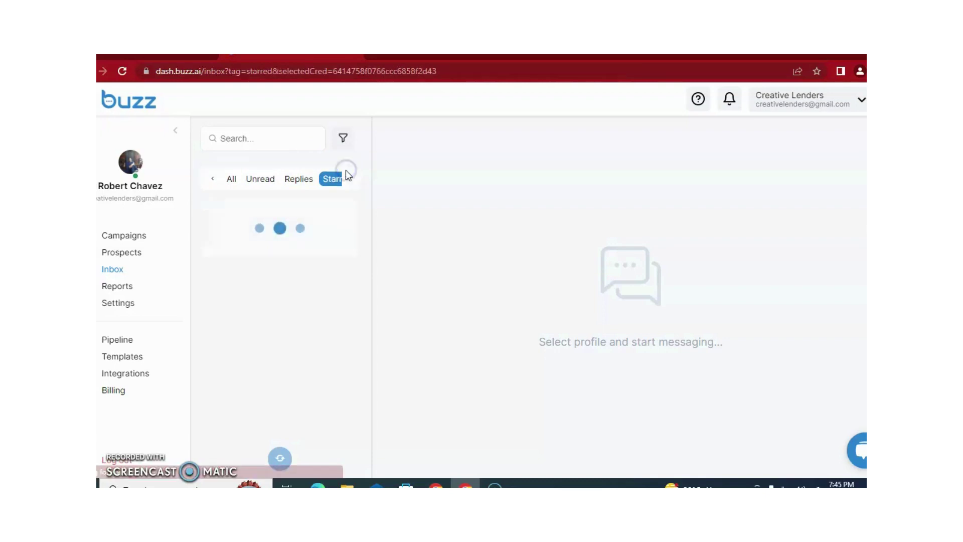
pyautogui.click(147, 294)
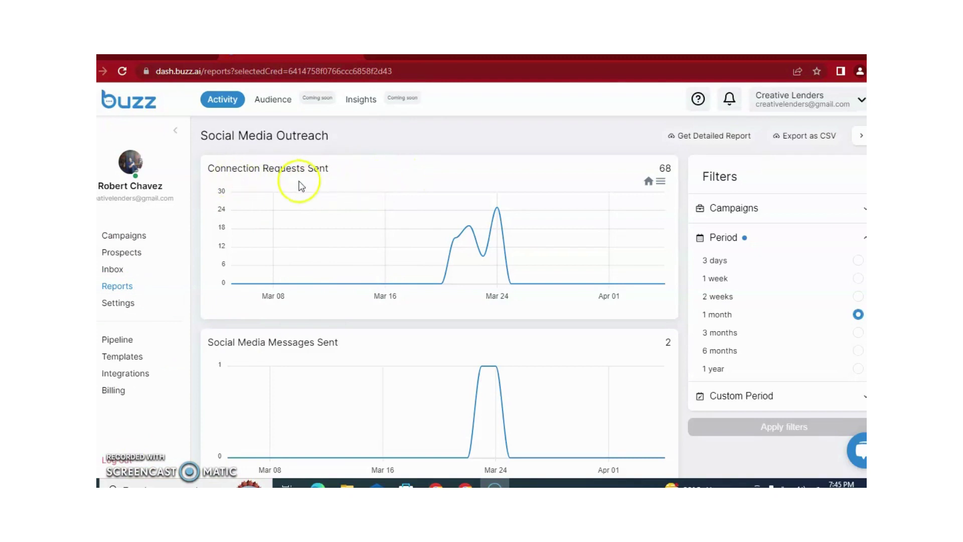
pyautogui.moveTo(429, 221)
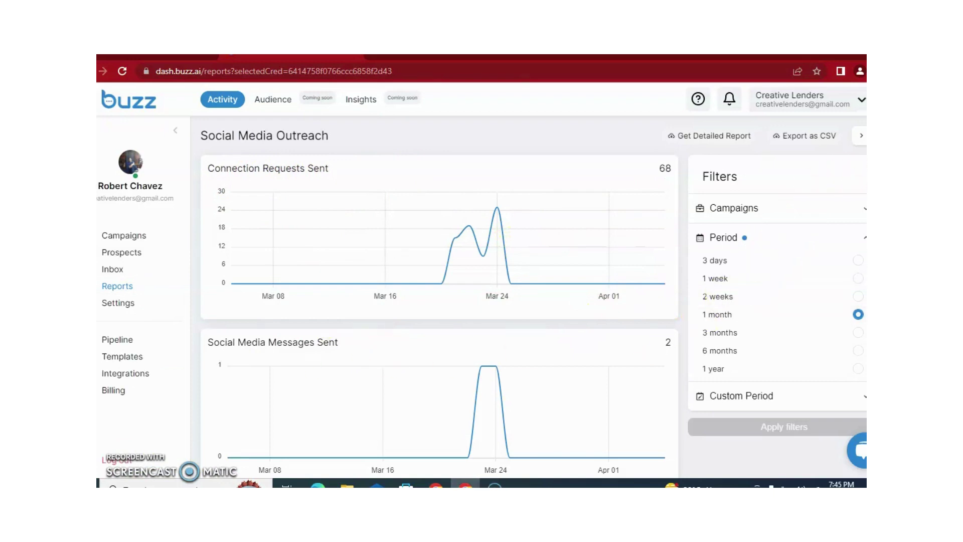
pyautogui.scroll(-4, 439, 296)
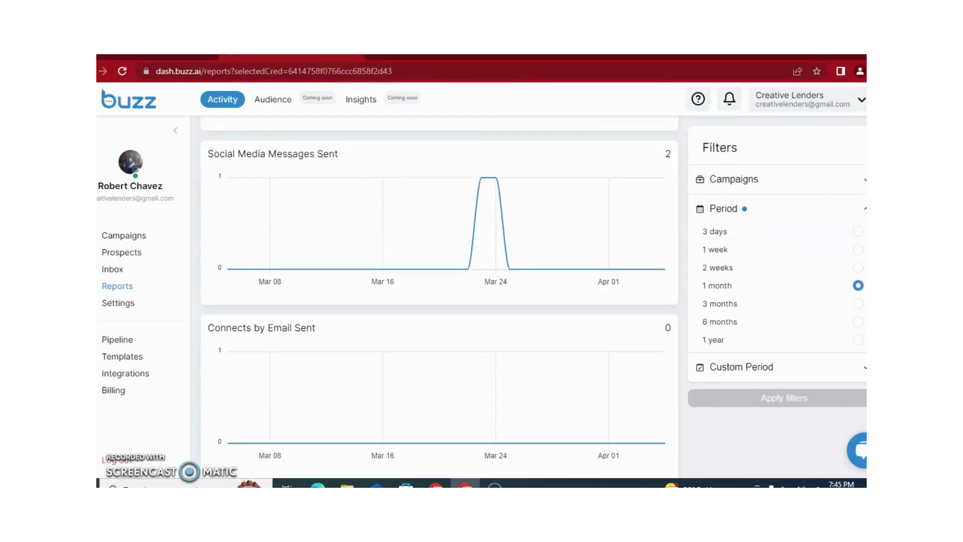
pyautogui.scroll(-5, 439, 296)
pyautogui.scroll(-7, 439, 296)
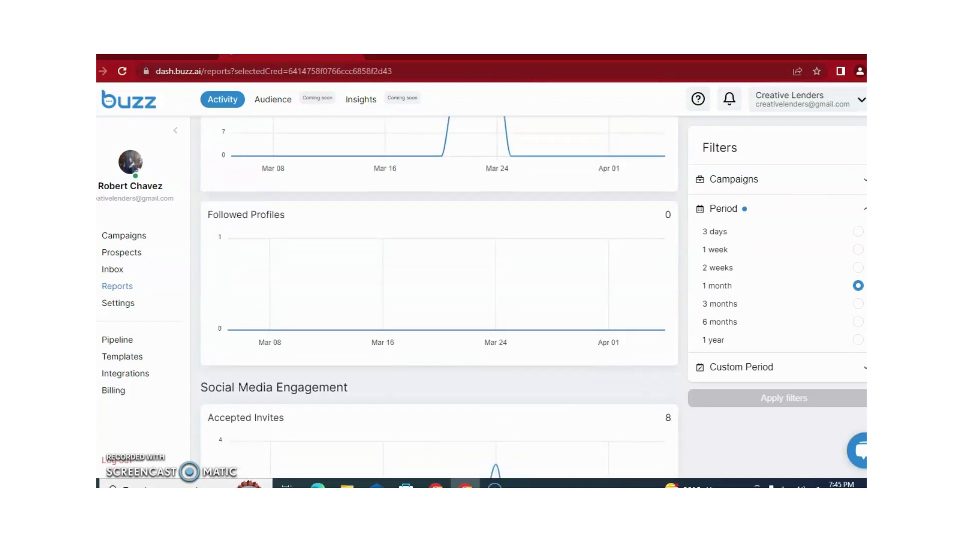
pyautogui.scroll(-2, 439, 300)
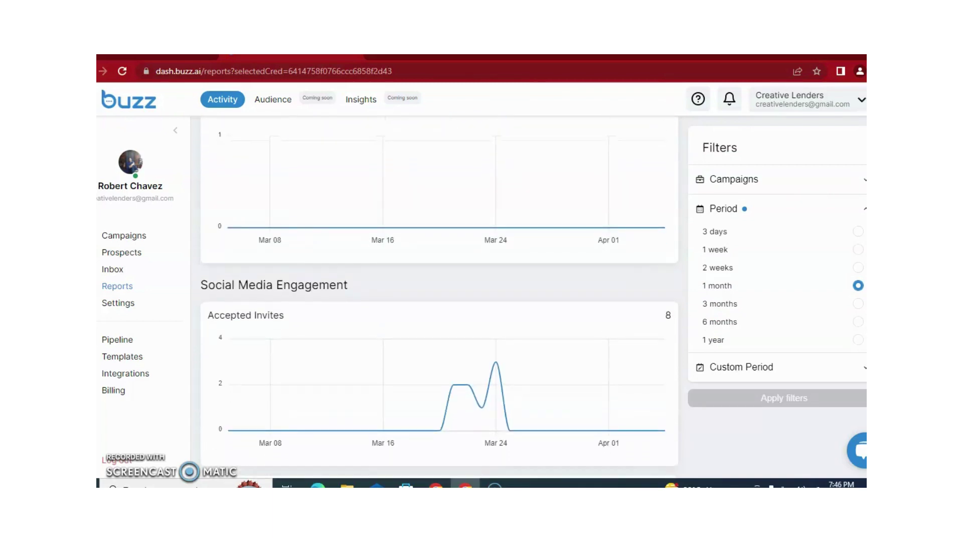
pyautogui.scroll(-2, 439, 296)
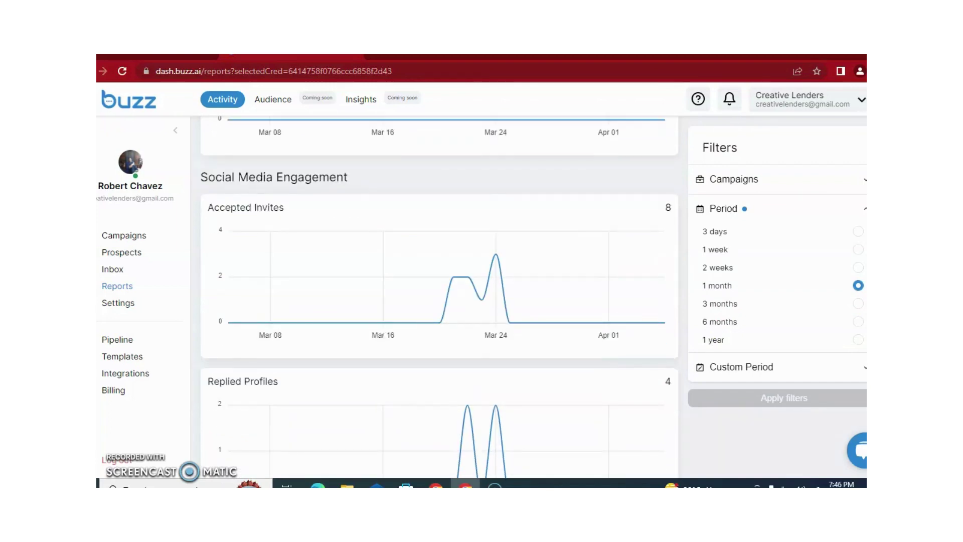
pyautogui.scroll(-2, 439, 296)
pyautogui.scroll(-2, 439, 296)
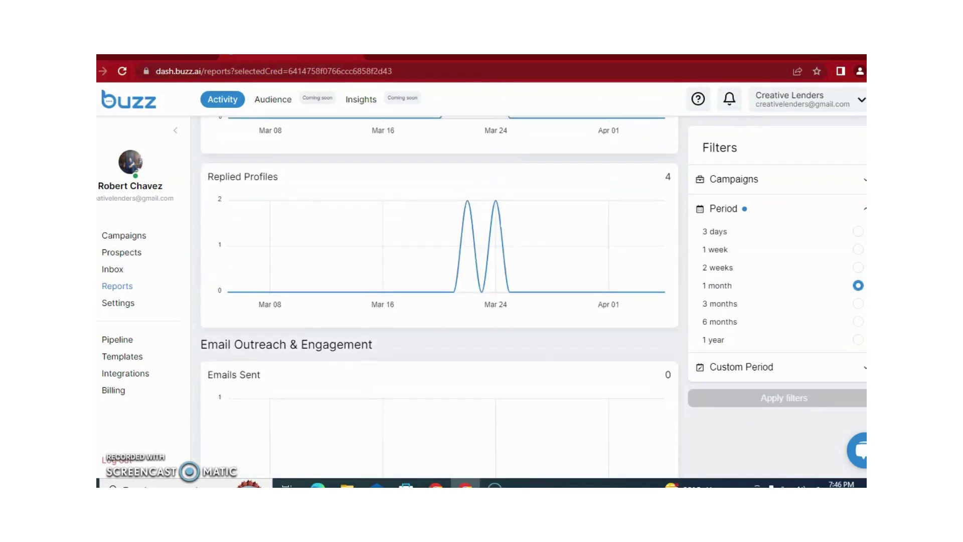
pyautogui.scroll(-2, 439, 295)
pyautogui.scroll(-2, 439, 296)
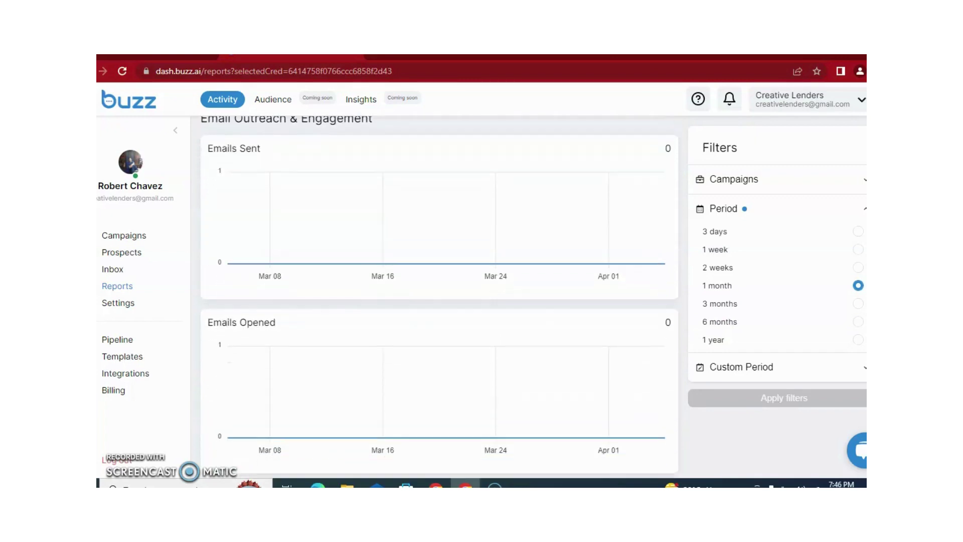
pyautogui.scroll(-6, 439, 296)
pyautogui.scroll(-8, 439, 295)
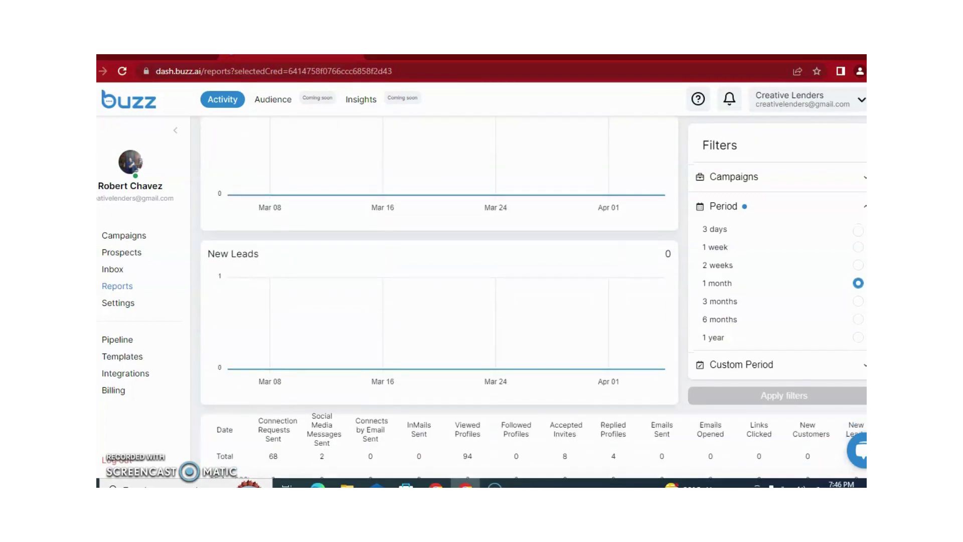
pyautogui.scroll(-6, 440, 296)
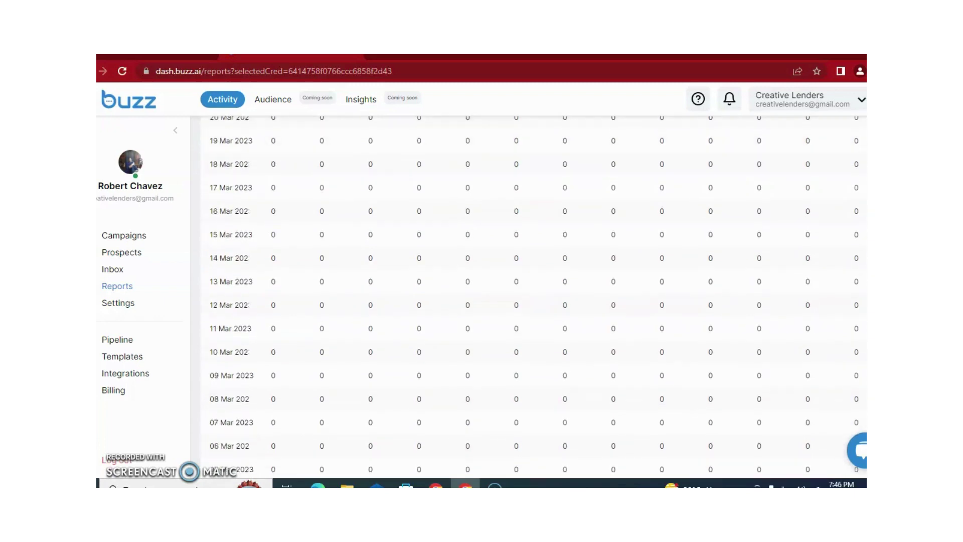
pyautogui.scroll(10, 439, 296)
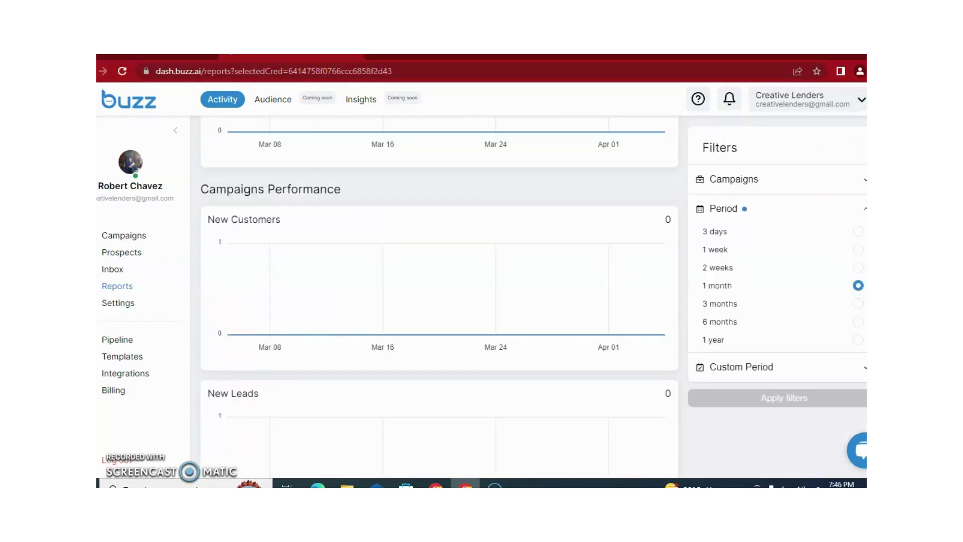
pyautogui.scroll(-6, 440, 296)
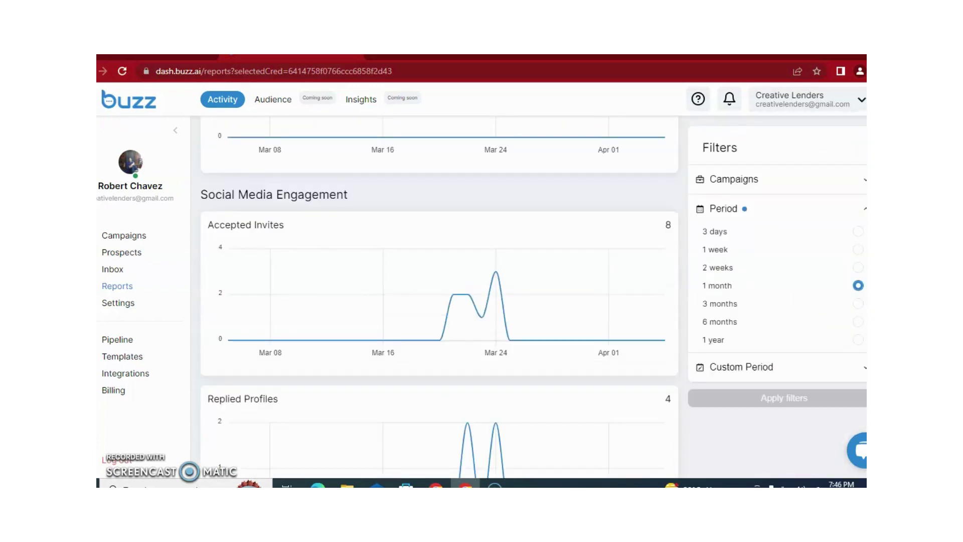
# Export the one-month activity report as CSV and open the downloaded file in Excel.
pyautogui.scroll(6, 439, 296)
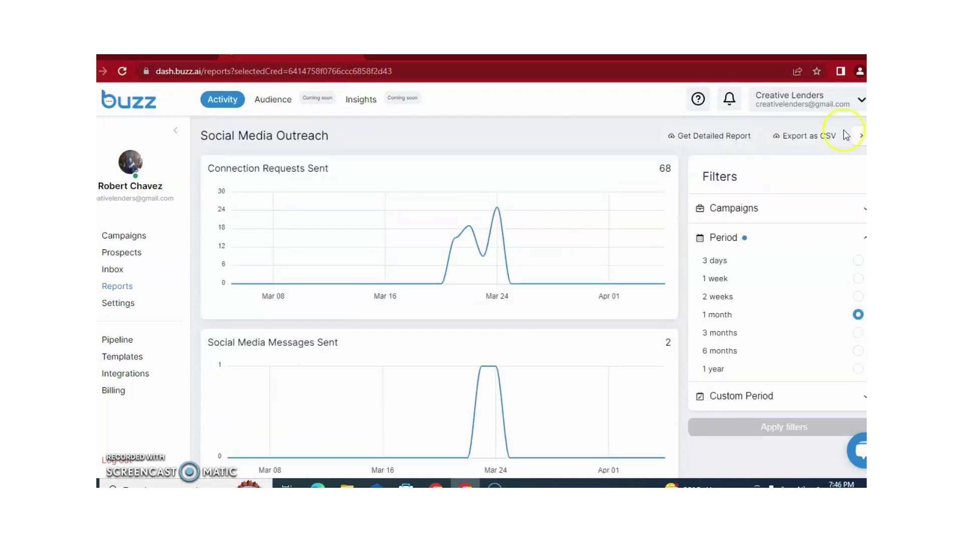
pyautogui.click(801, 140)
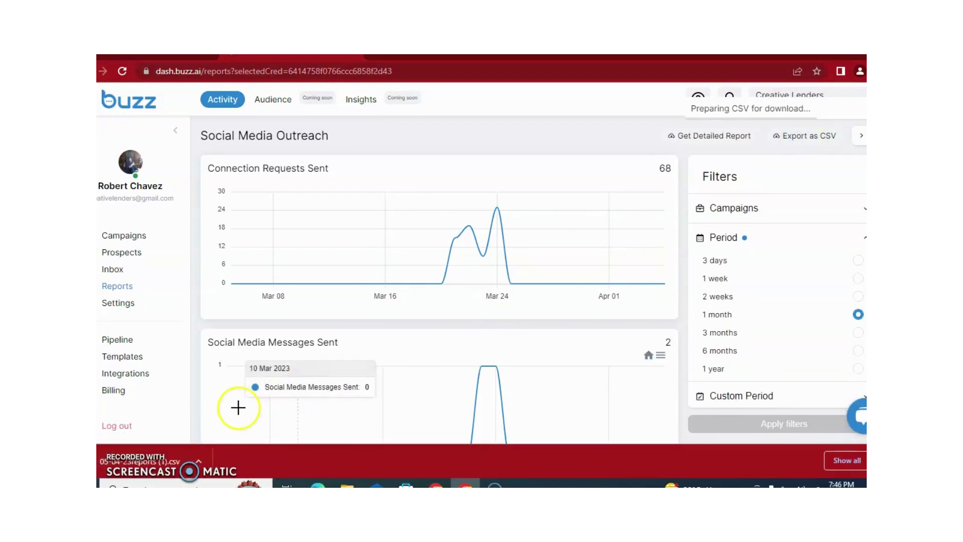
pyautogui.click(170, 472)
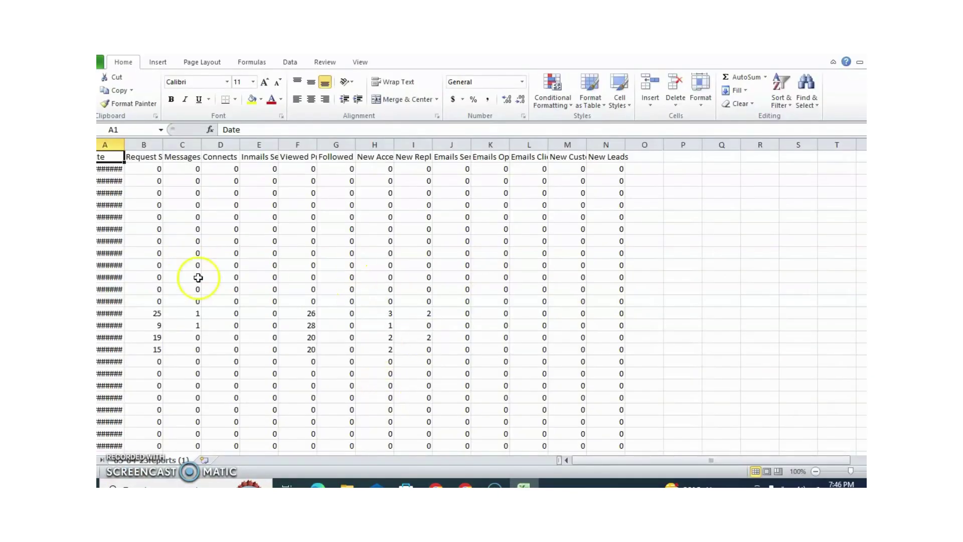
# Dismiss the Office activation prompt and return to the browser's reports page.
pyautogui.click(602, 378)
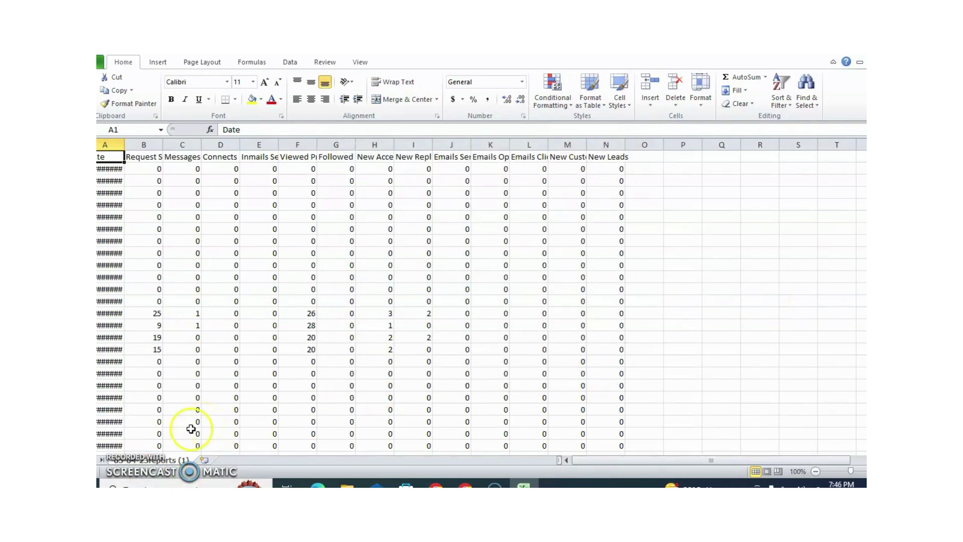
pyautogui.hotkey('alt', 'Tab')
pyautogui.moveTo(472, 213)
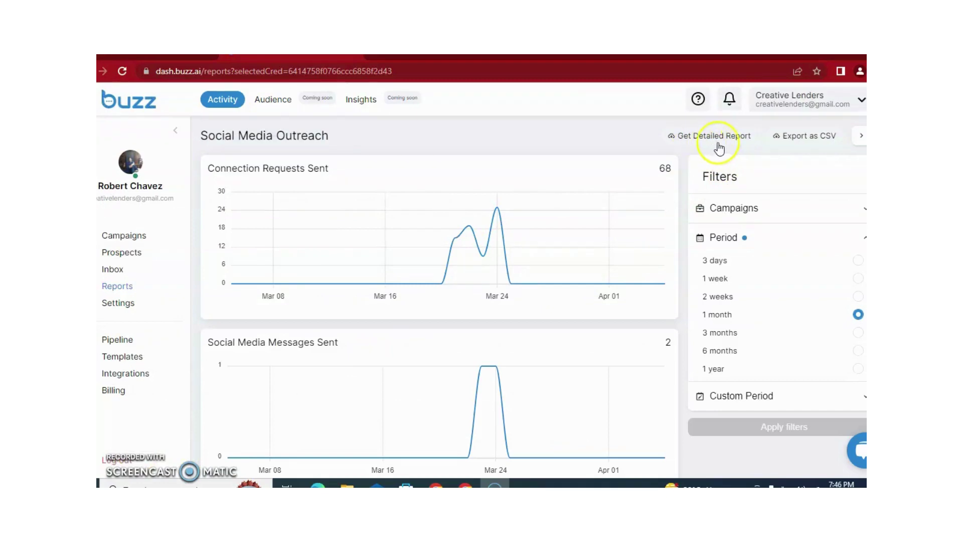
# Dismiss the detailed report request and filter the charts to the USA CPA firms campaign.
pyautogui.click(715, 141)
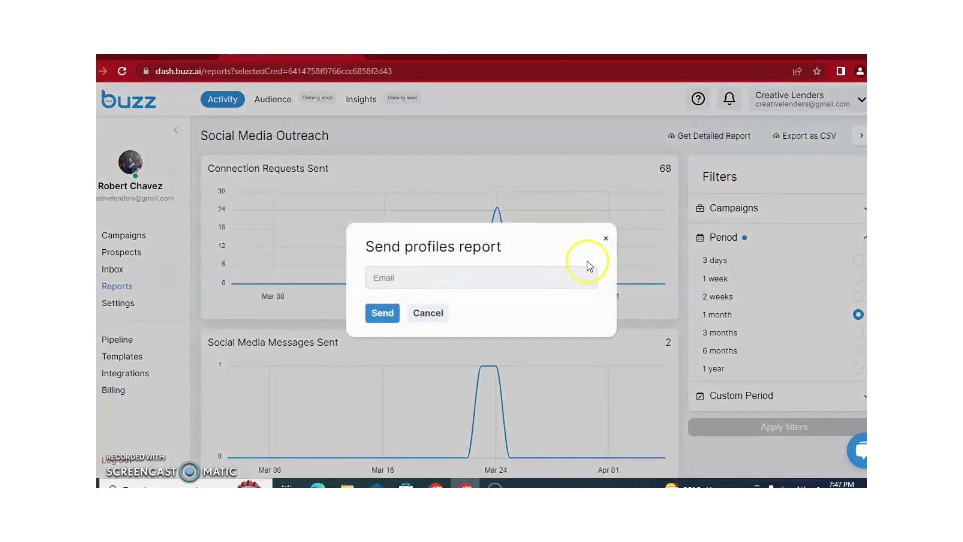
pyautogui.click(606, 240)
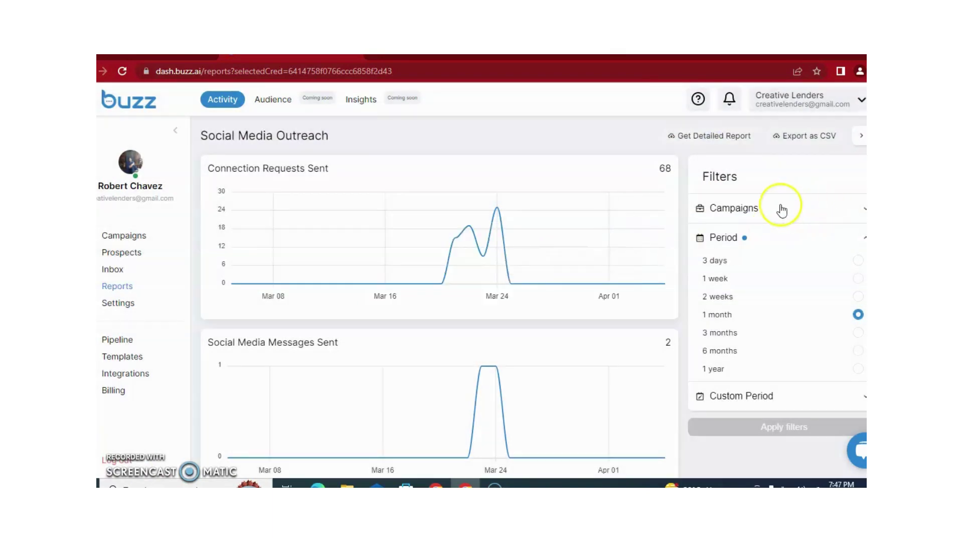
pyautogui.click(766, 210)
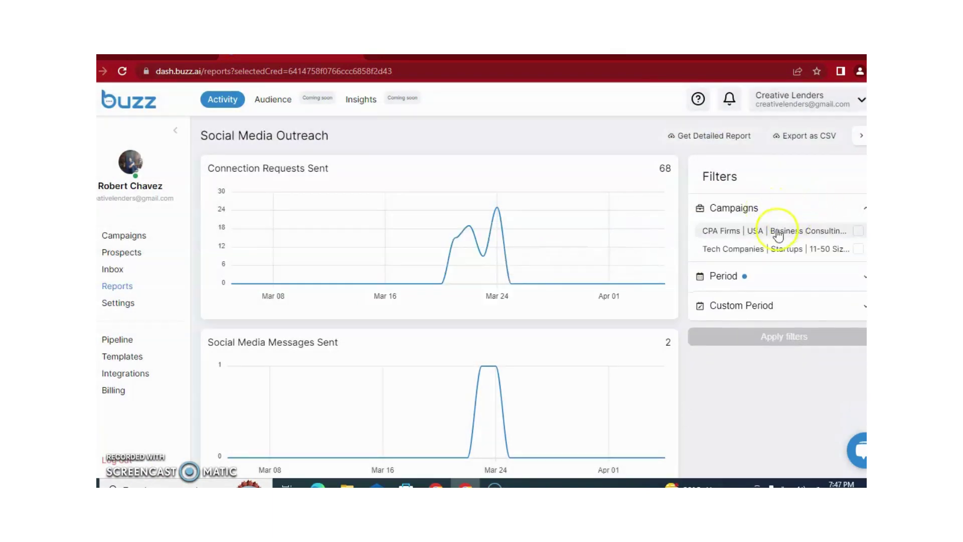
pyautogui.click(734, 236)
pyautogui.click(733, 236)
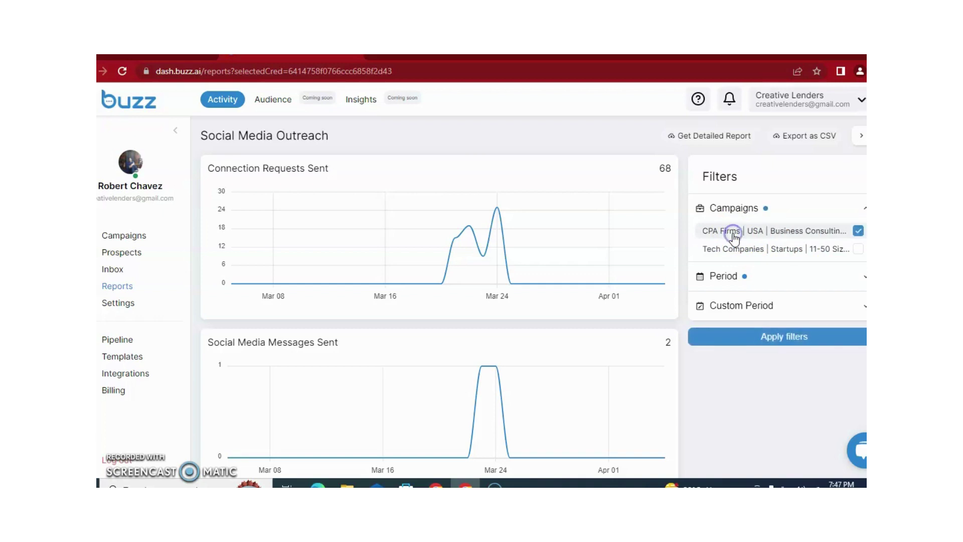
pyautogui.click(798, 337)
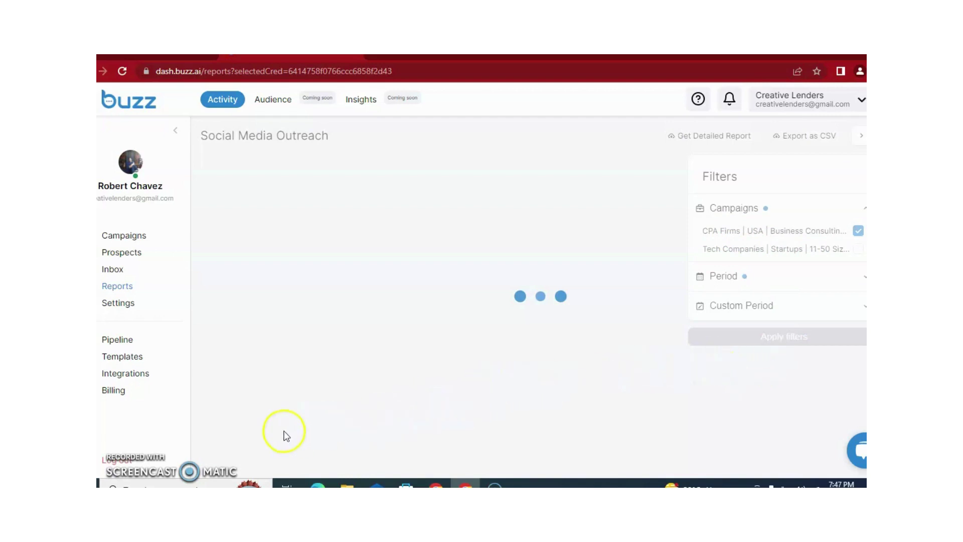
# Switch the report period to Custom Period without picking dates, then go to Settings.
pyautogui.click(728, 276)
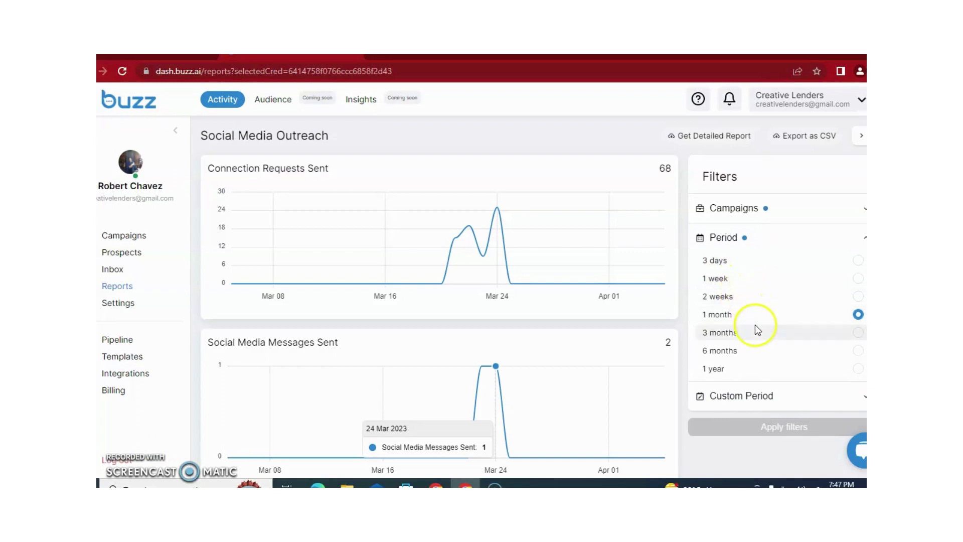
pyautogui.click(743, 398)
pyautogui.click(858, 294)
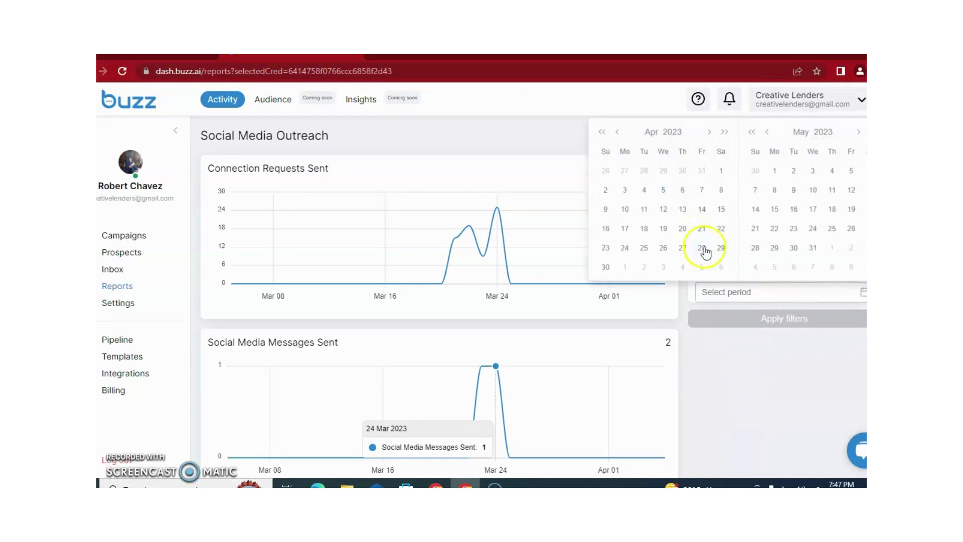
pyautogui.click(745, 359)
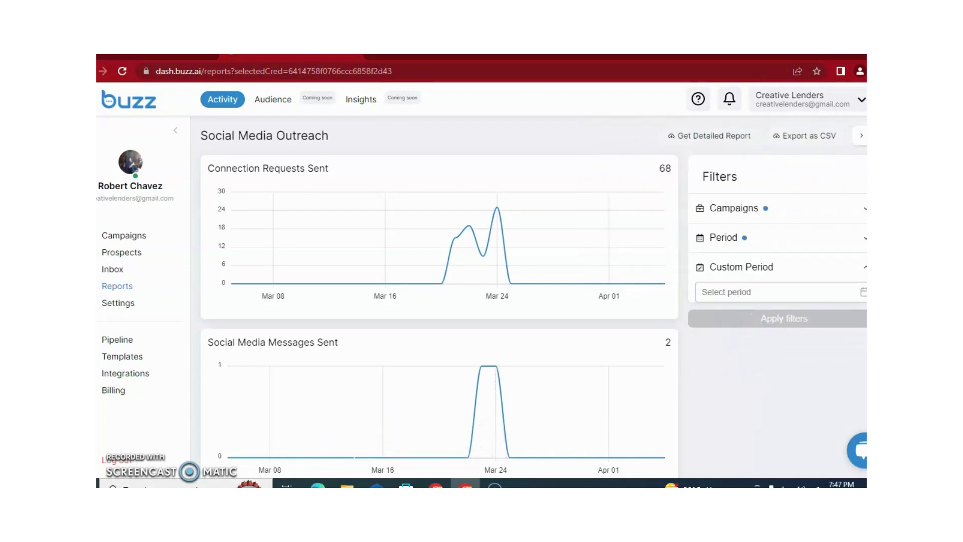
pyautogui.click(127, 307)
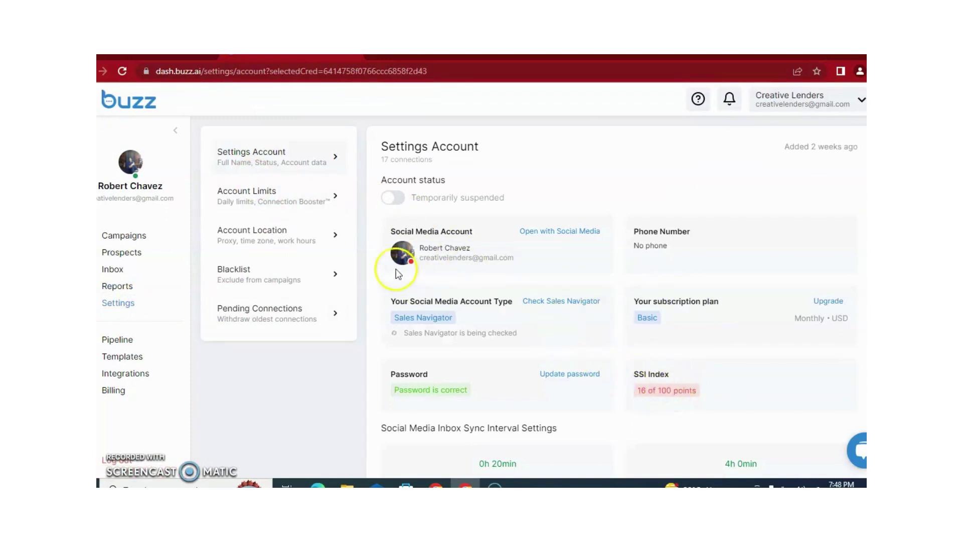
# Review the daily Account Limits sliders, then view the Account Location settings.
pyautogui.click(302, 200)
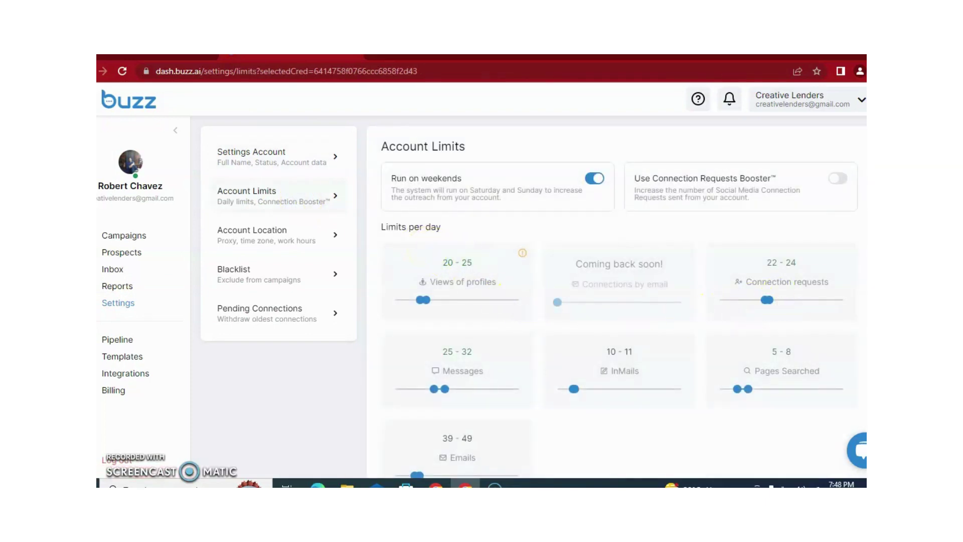
pyautogui.scroll(-1, 483, 291)
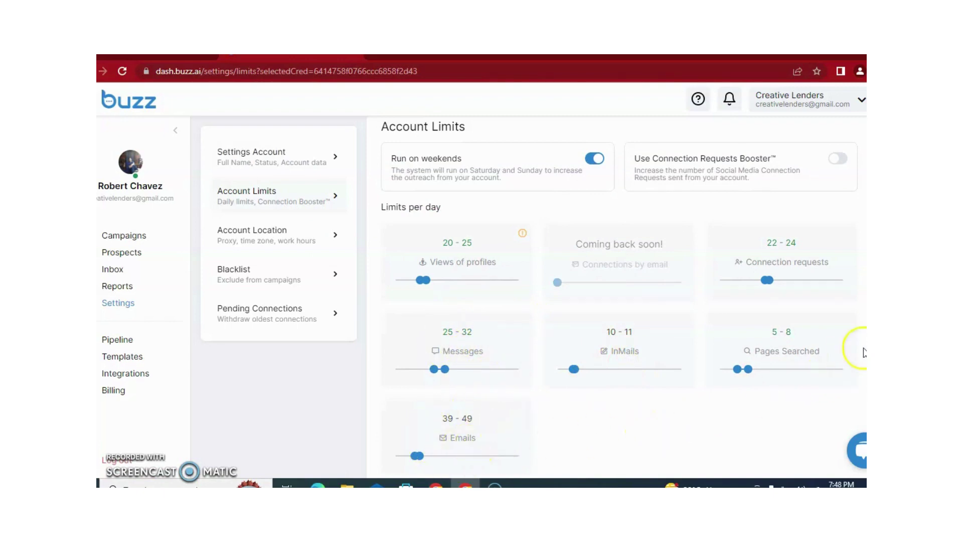
pyautogui.scroll(-1, 619, 294)
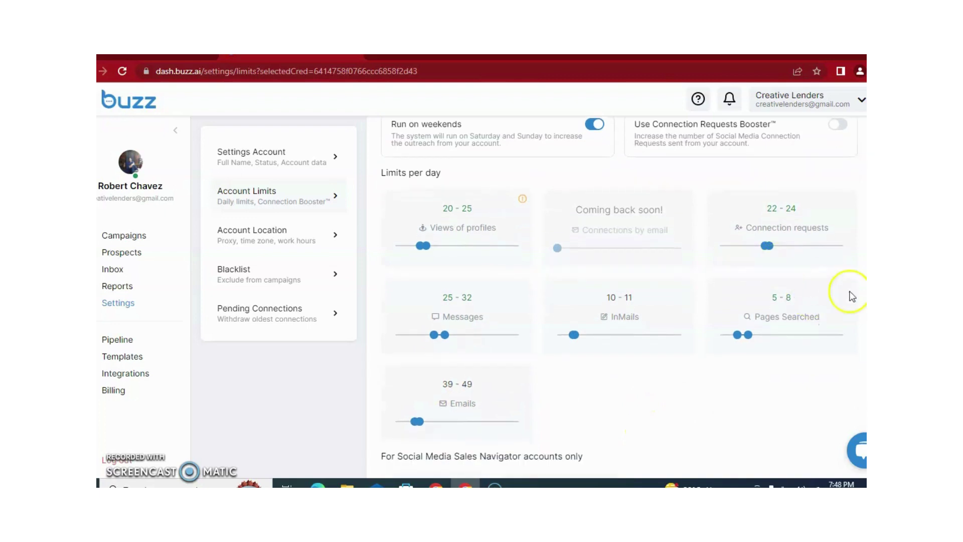
pyautogui.scroll(-3, 852, 321)
pyautogui.scroll(-2, 617, 295)
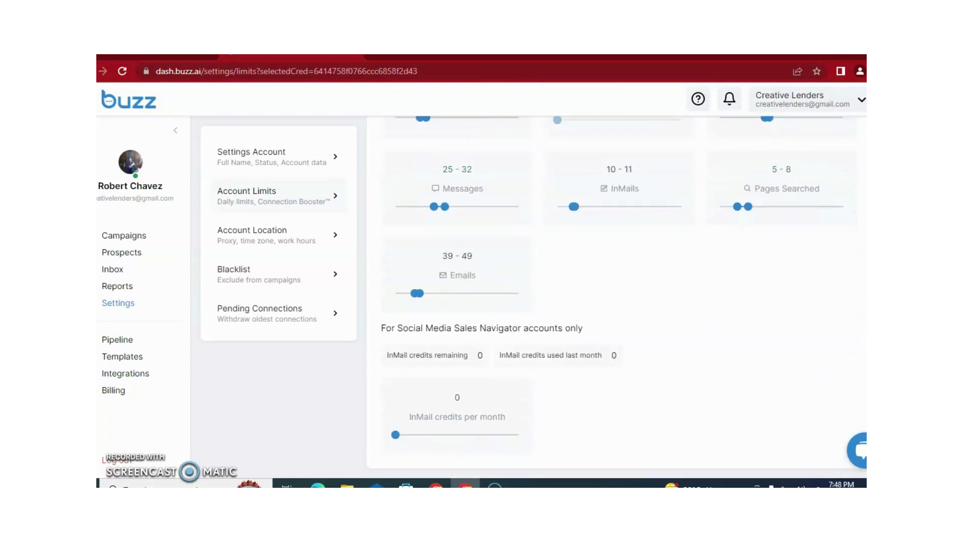
pyautogui.scroll(4, 391, 275)
pyautogui.click(269, 241)
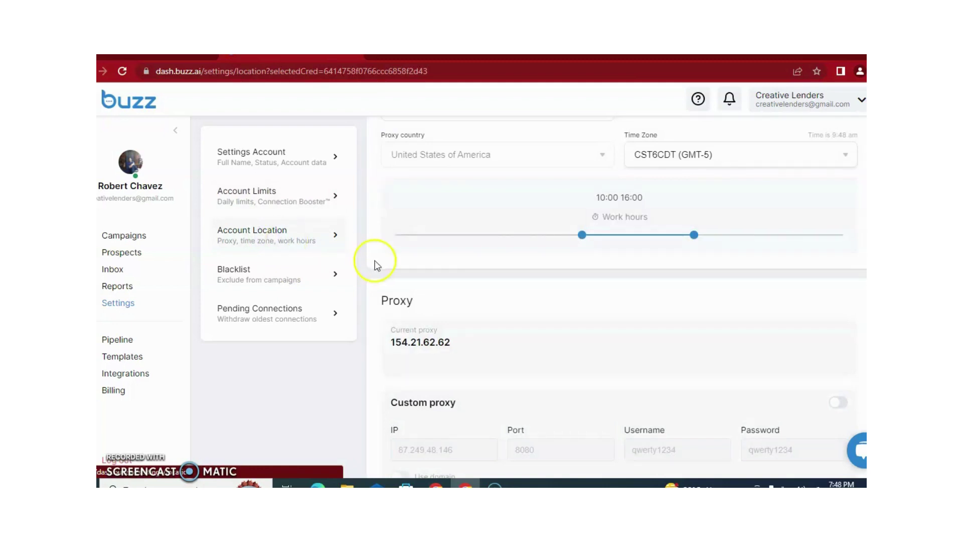
# Look over the Blacklist and Pending Connections settings, then go to the CRM Pipeline.
pyautogui.scroll(-2, 617, 296)
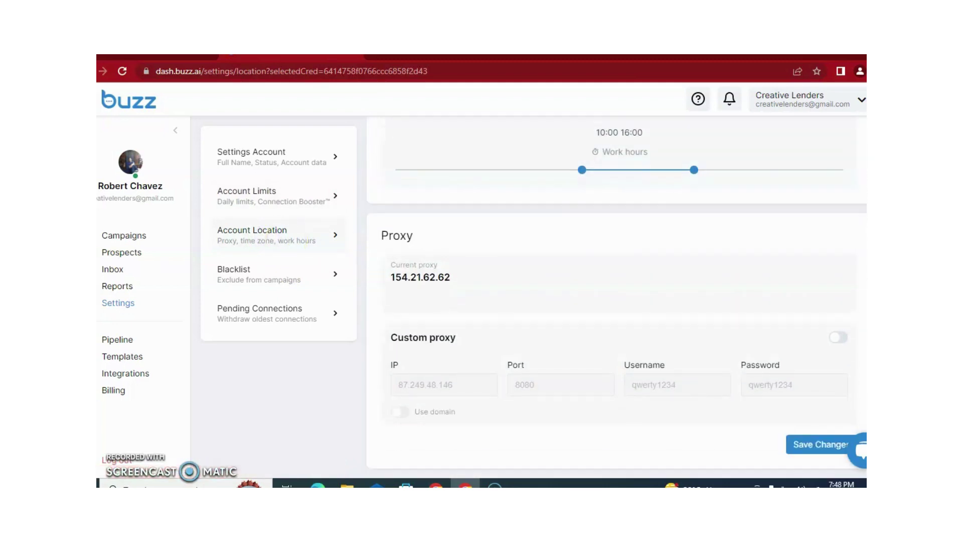
pyautogui.click(258, 280)
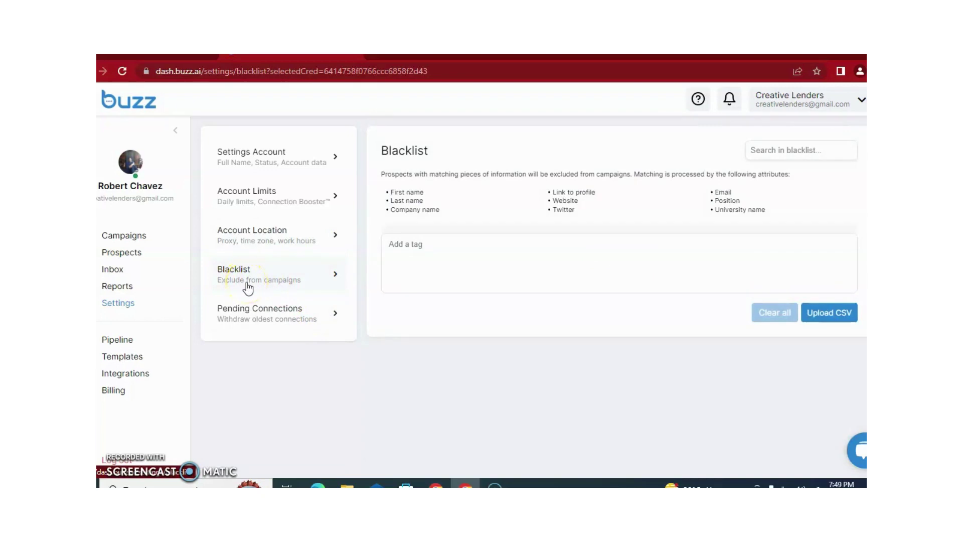
pyautogui.click(297, 321)
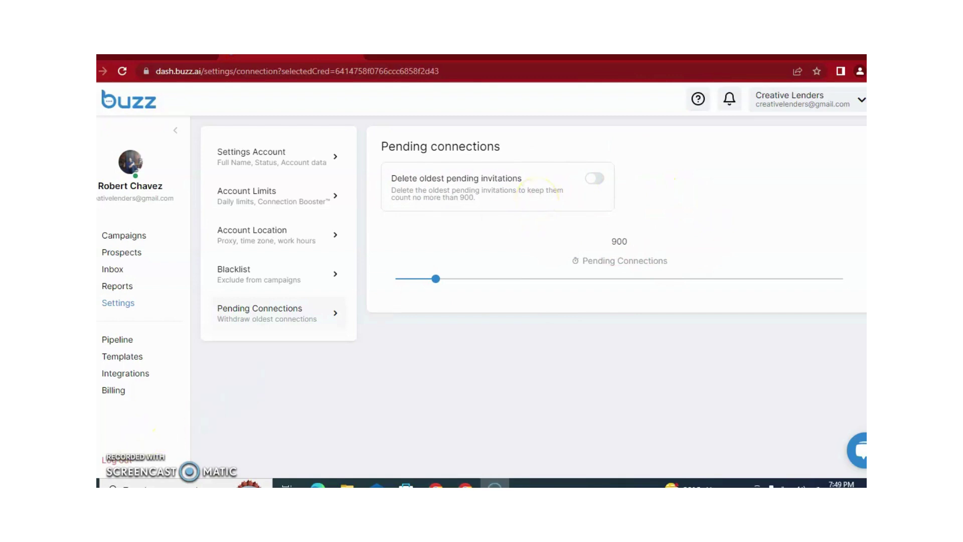
pyautogui.click(128, 344)
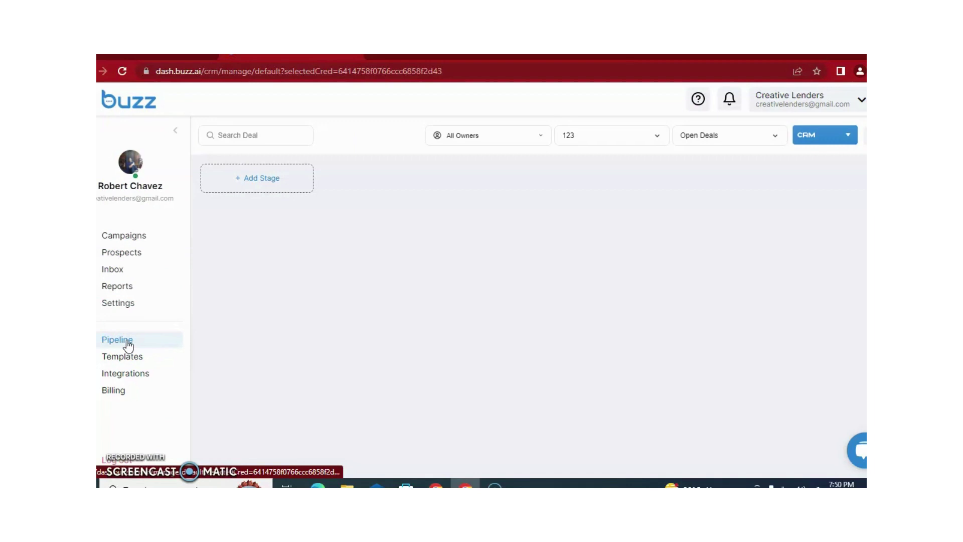
# Pass through Templates to the Integrations catalogue and filter it by Email, then CRM.
pyautogui.click(160, 356)
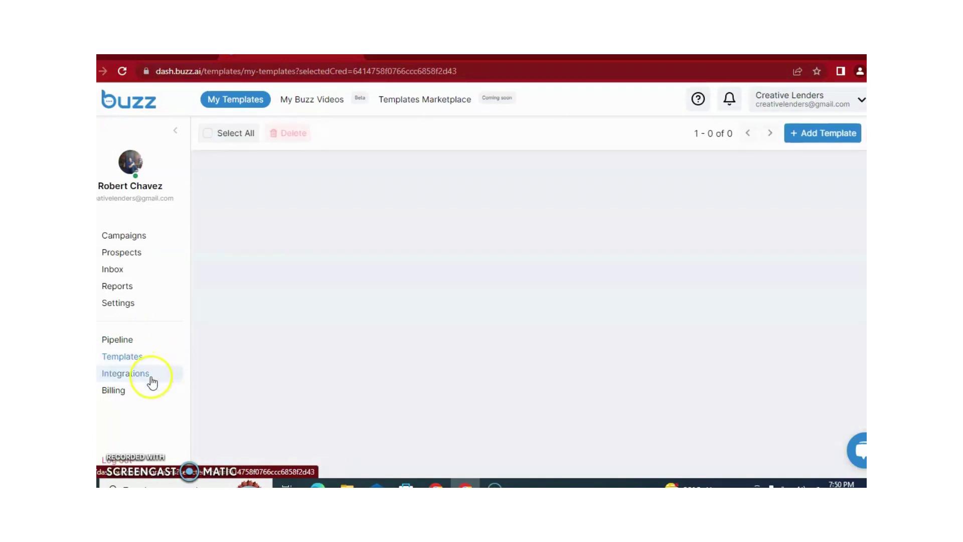
pyautogui.click(151, 380)
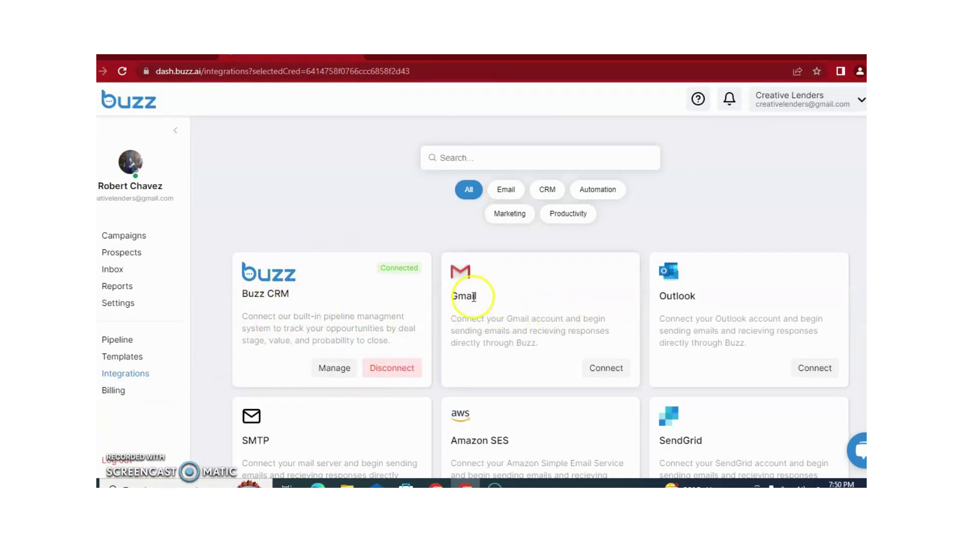
pyautogui.click(506, 192)
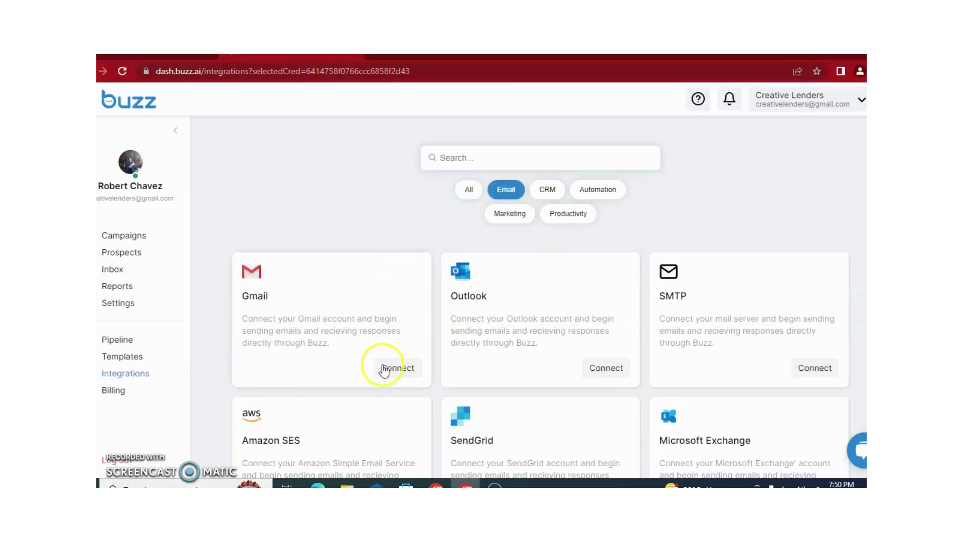
pyautogui.click(548, 193)
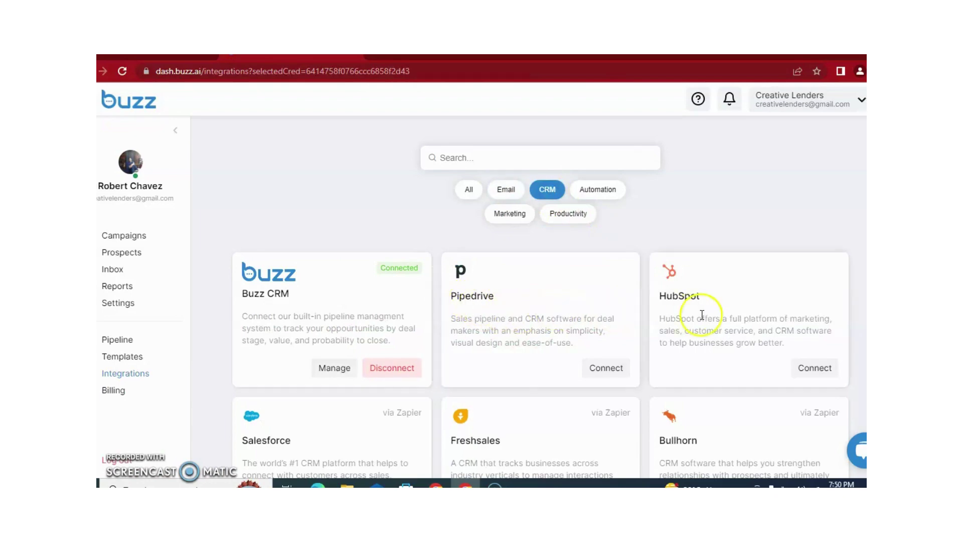
pyautogui.scroll(-4, 541, 296)
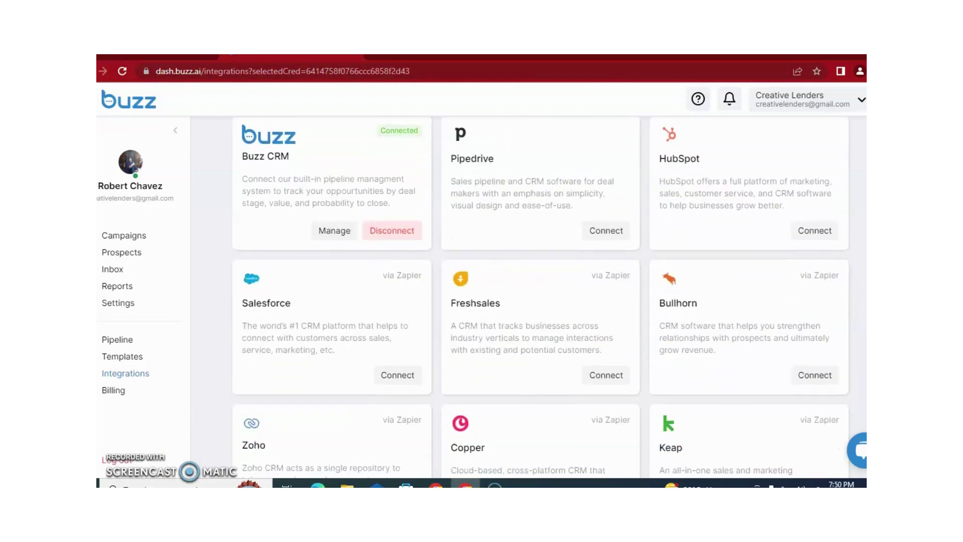
pyautogui.scroll(-12, 541, 296)
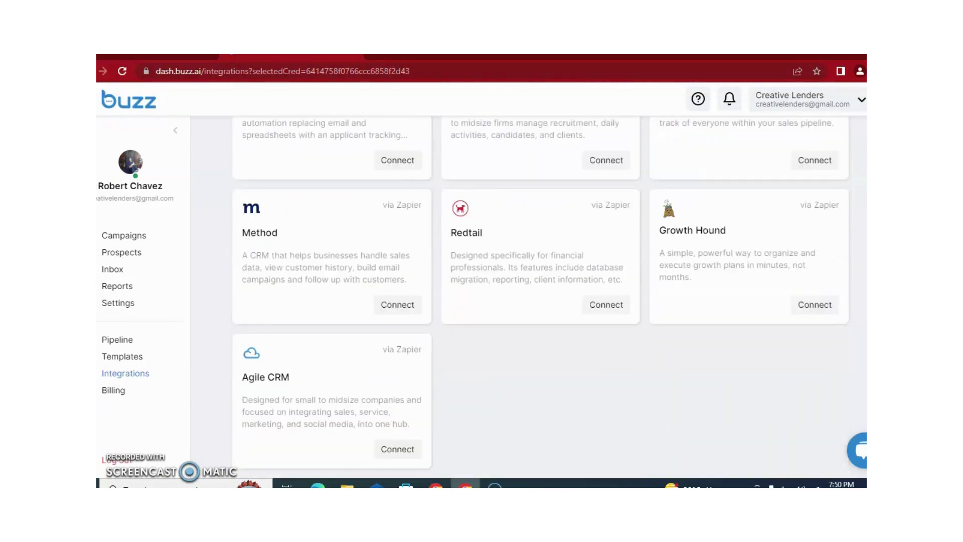
pyautogui.scroll(15, 542, 296)
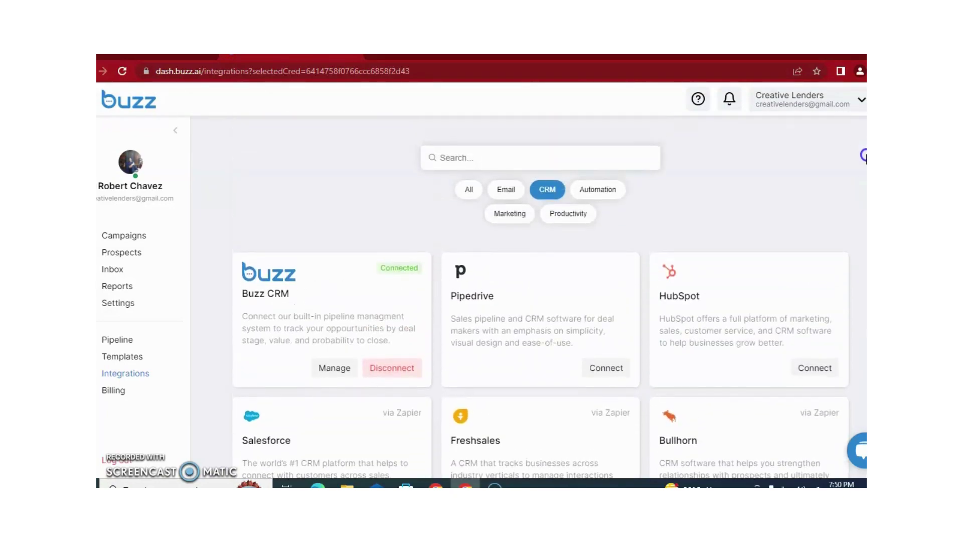
# Filter integrations by Automation, Marketing and Productivity in turn, then go to Billing.
pyautogui.click(604, 191)
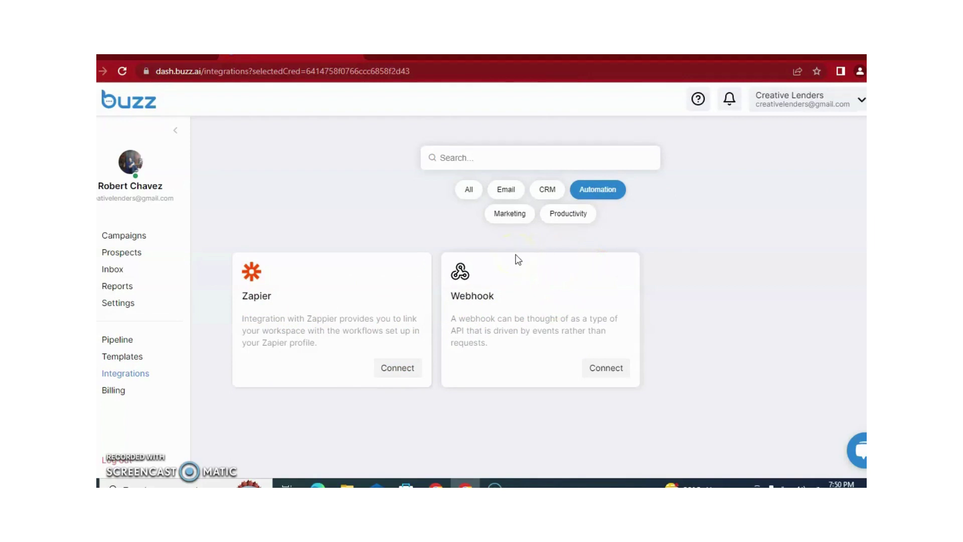
pyautogui.click(510, 215)
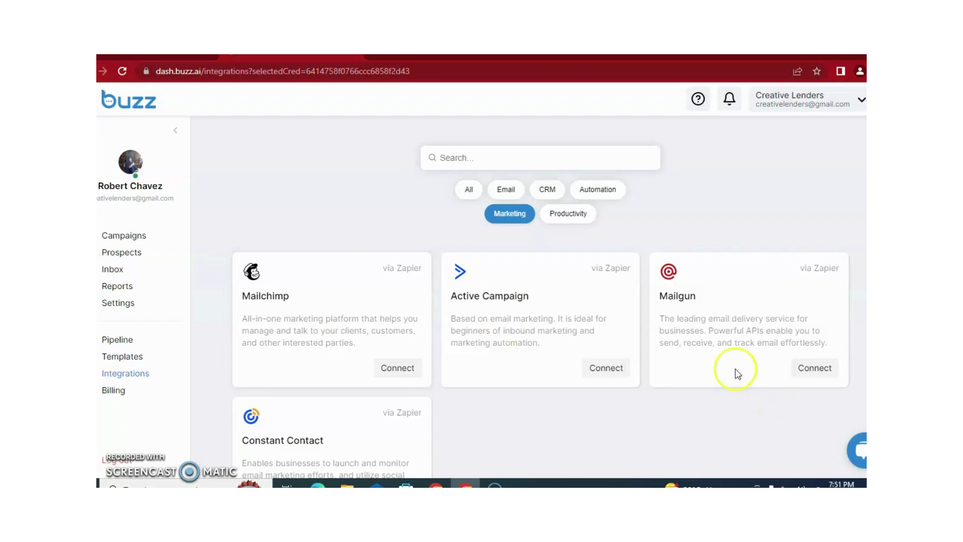
pyautogui.click(577, 221)
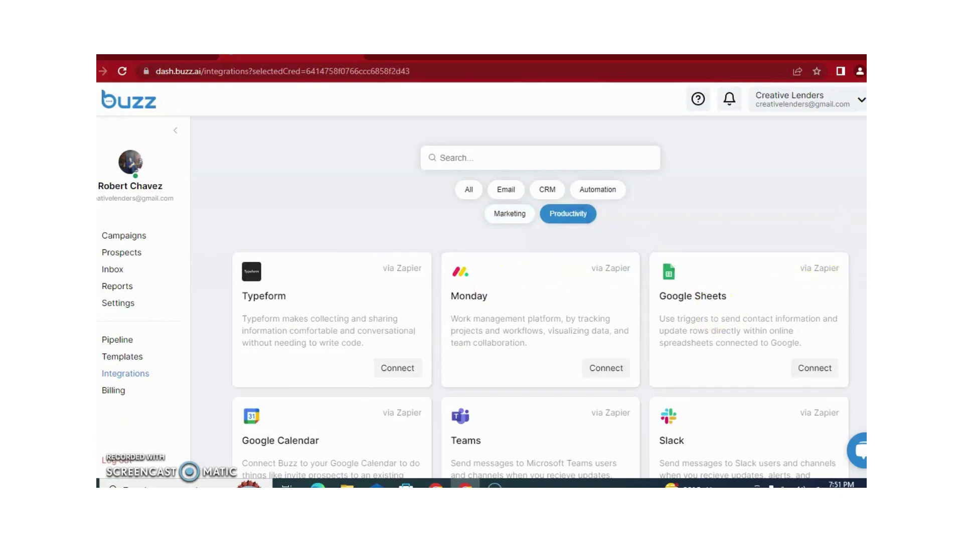
pyautogui.scroll(-1, 541, 297)
pyautogui.scroll(-1, 542, 298)
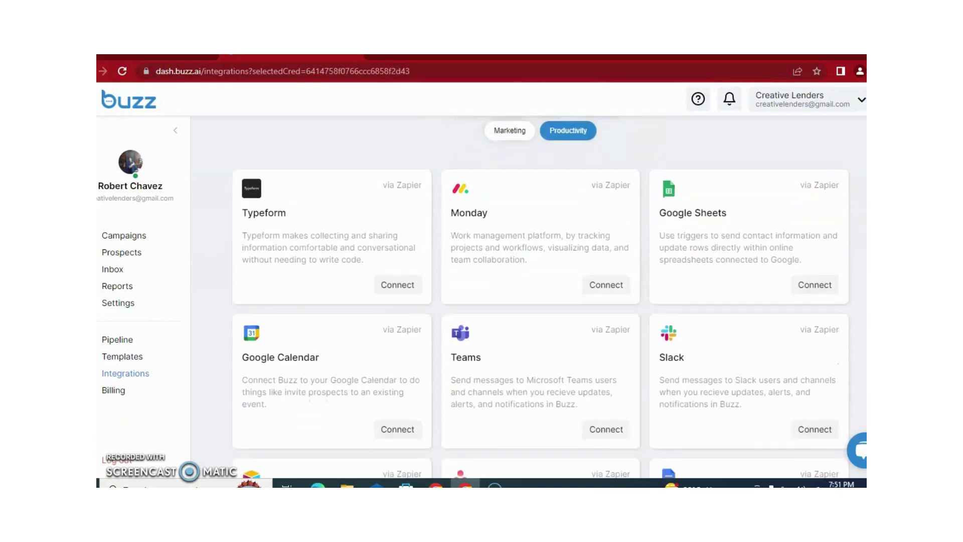
pyautogui.scroll(-5, 541, 298)
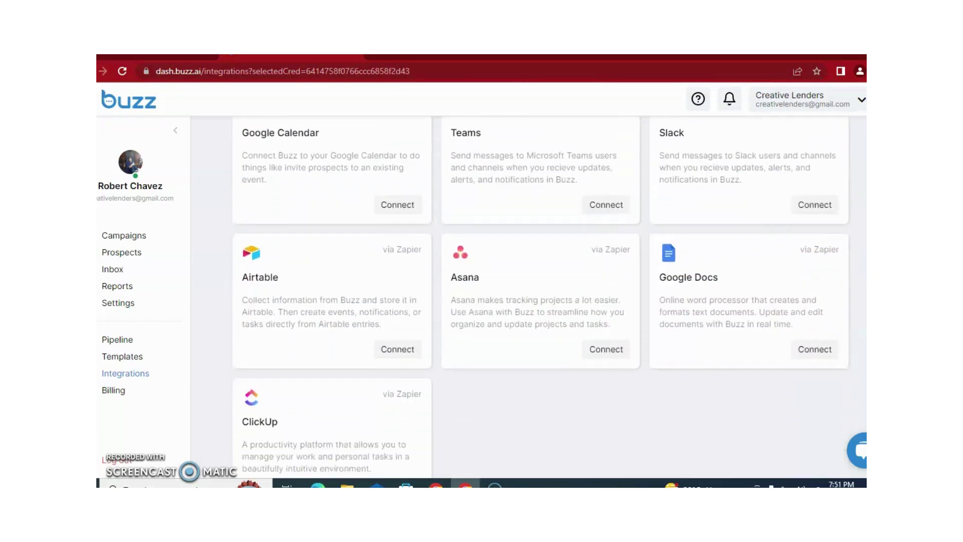
pyautogui.scroll(7, 542, 297)
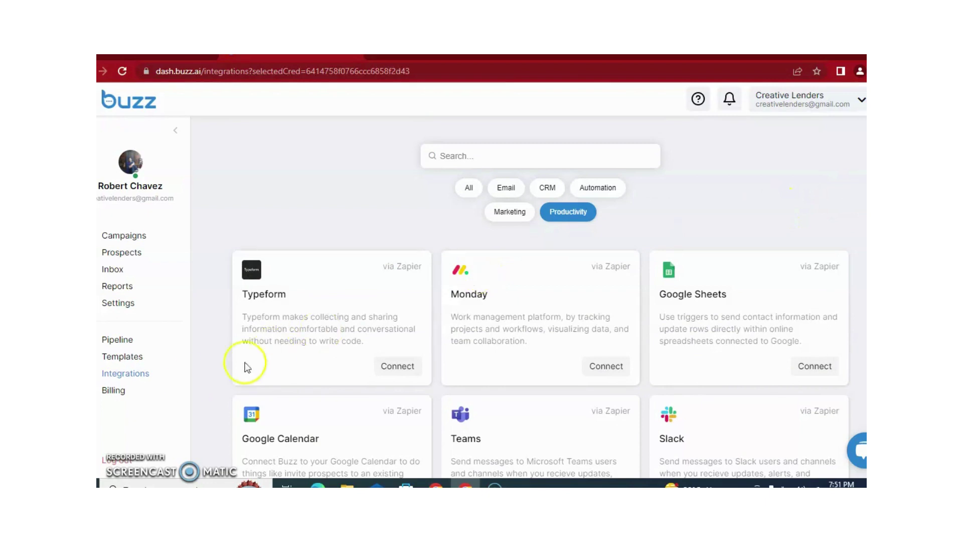
pyautogui.click(137, 396)
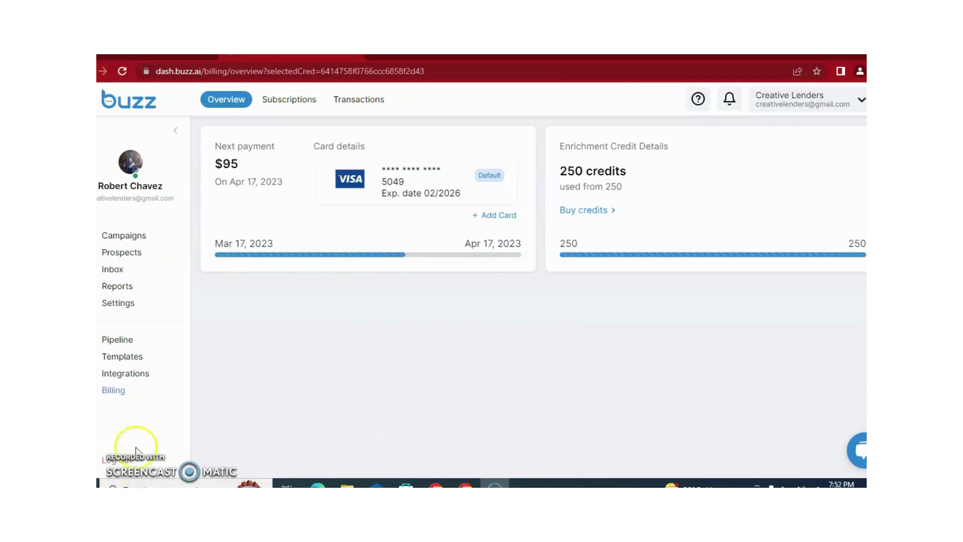
# Review the Subscriptions and Transactions tabs and open the Mar 17, 2023 $95 receipt.
pyautogui.click(299, 103)
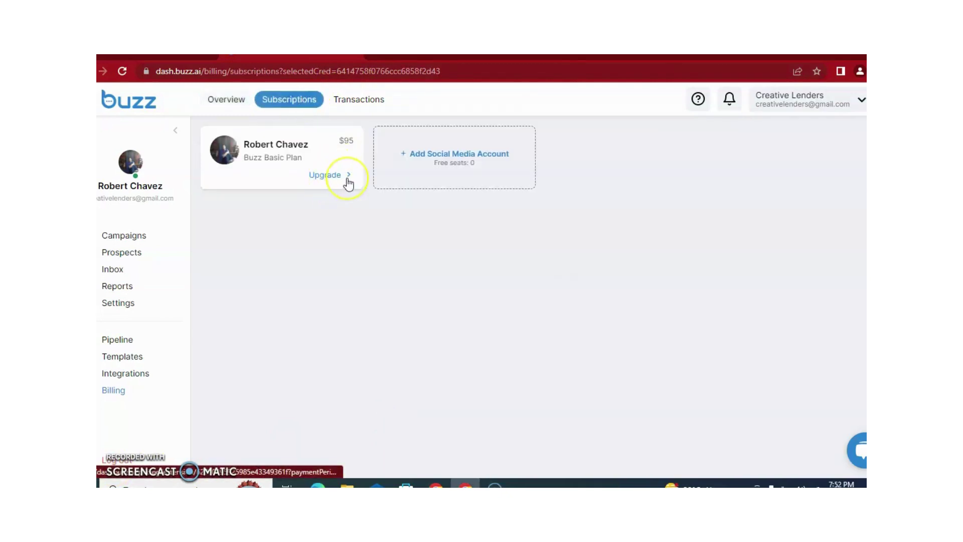
pyautogui.click(364, 103)
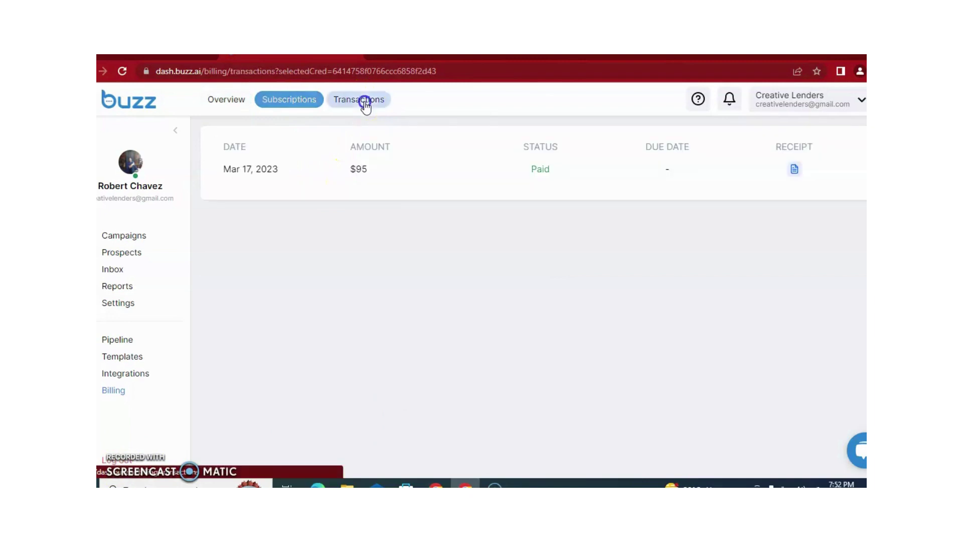
pyautogui.click(794, 170)
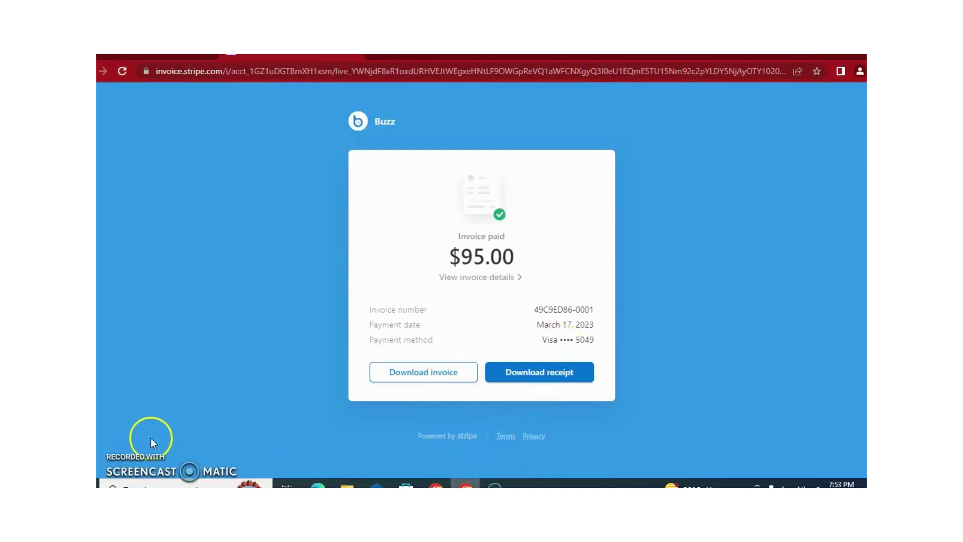
# Switch from the Stripe $95.00 invoice back to the Buzz My Campaigns list.
pyautogui.hotkey('alt', 'Tab')
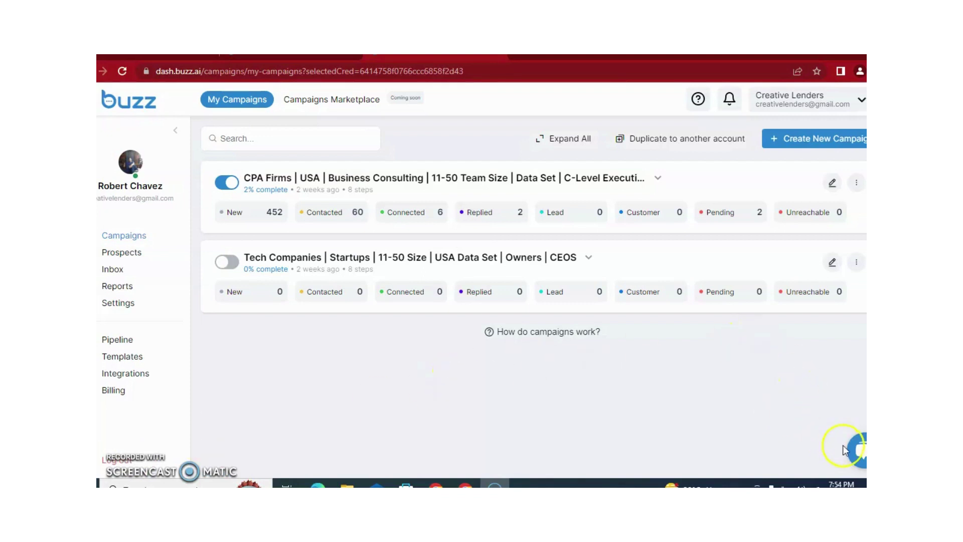
# Open the Buzz support chat panel over the campaigns list.
pyautogui.click(855, 457)
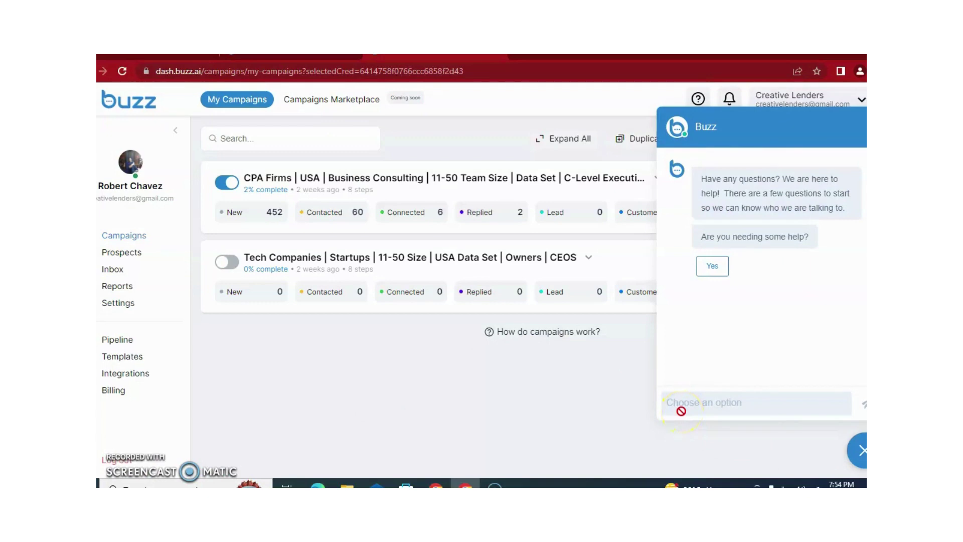
pyautogui.click(605, 416)
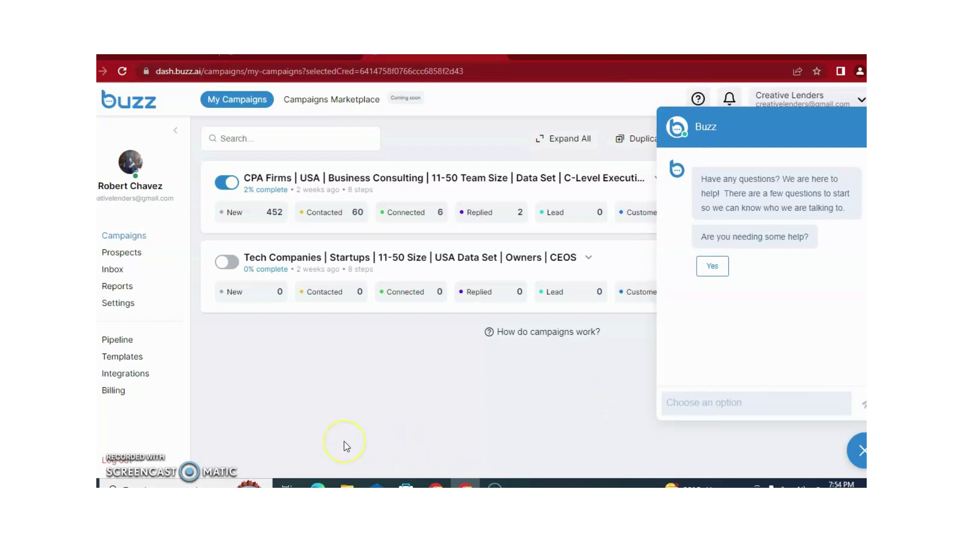